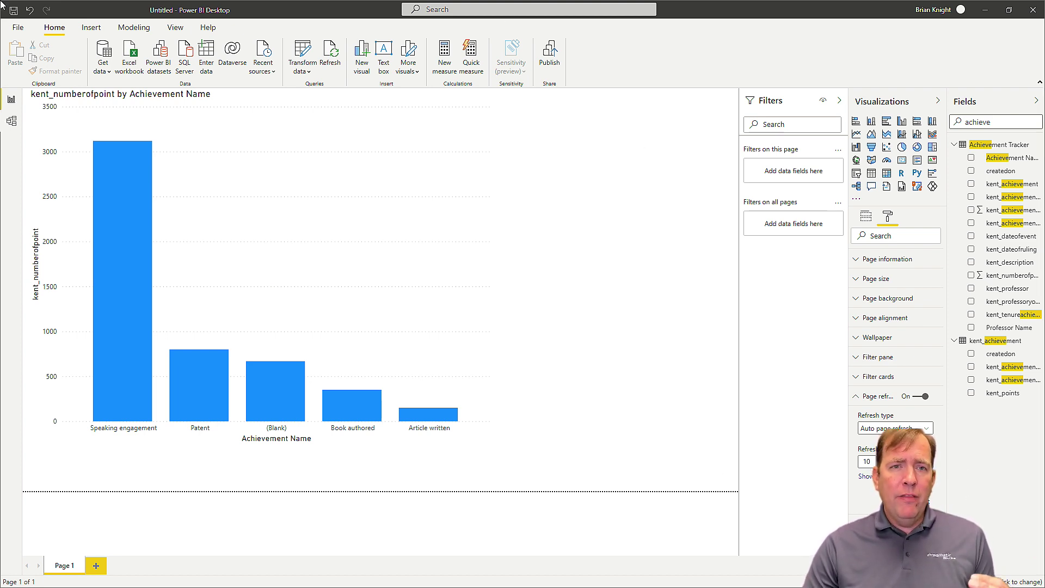
# Step: Close the Power BI Desktop window
pyautogui.click(1035, 12)
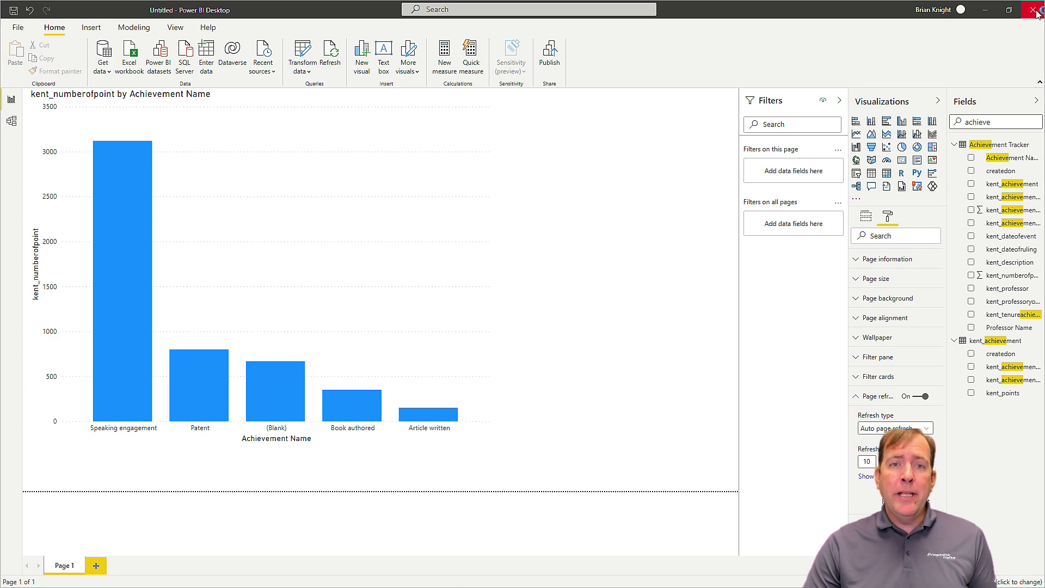
# Step: Discard the unsaved report and choose Dataverse from the Get data source list
pyautogui.click(570, 318)
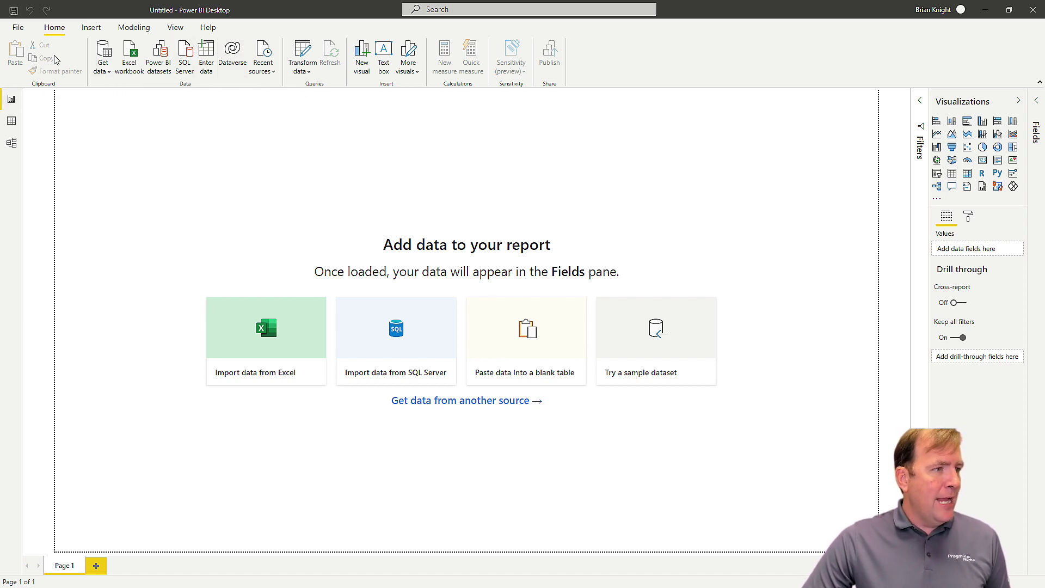
pyautogui.click(105, 72)
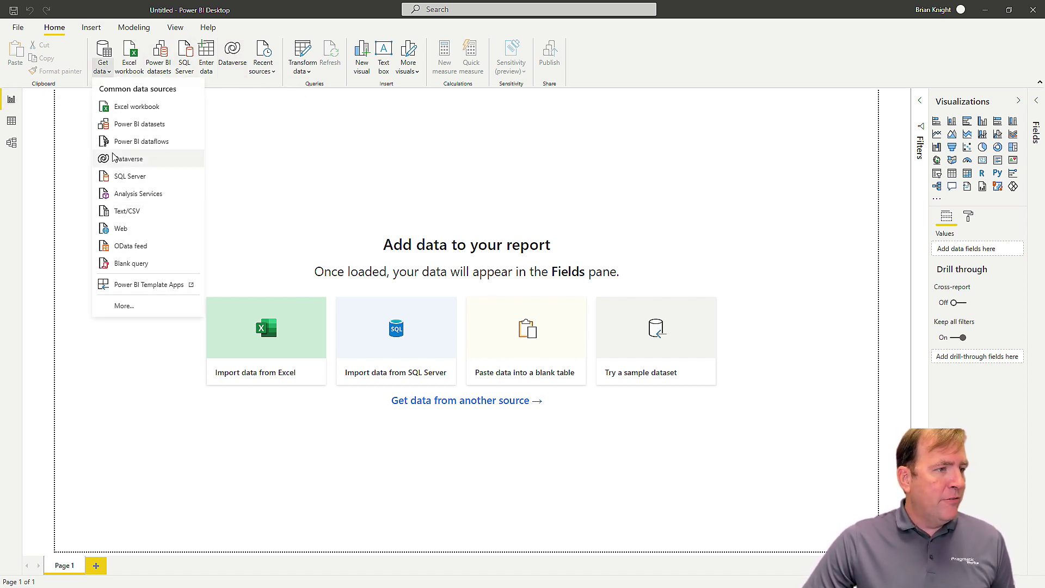
pyautogui.click(266, 136)
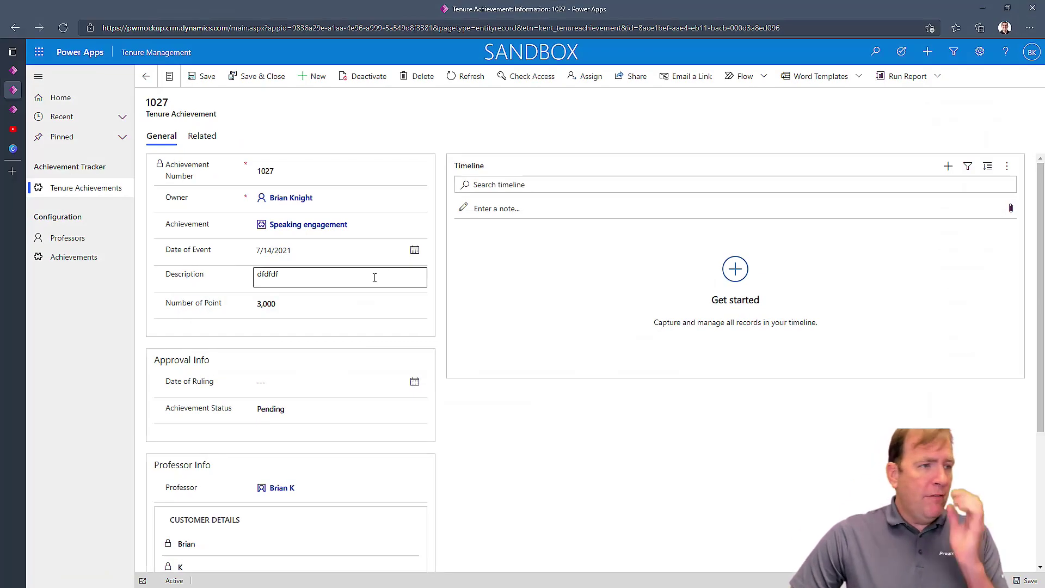
# Step: Open the Power Apps maker portal at make.powerapps.com in a new Edge tab
pyautogui.moveTo(12, 93)
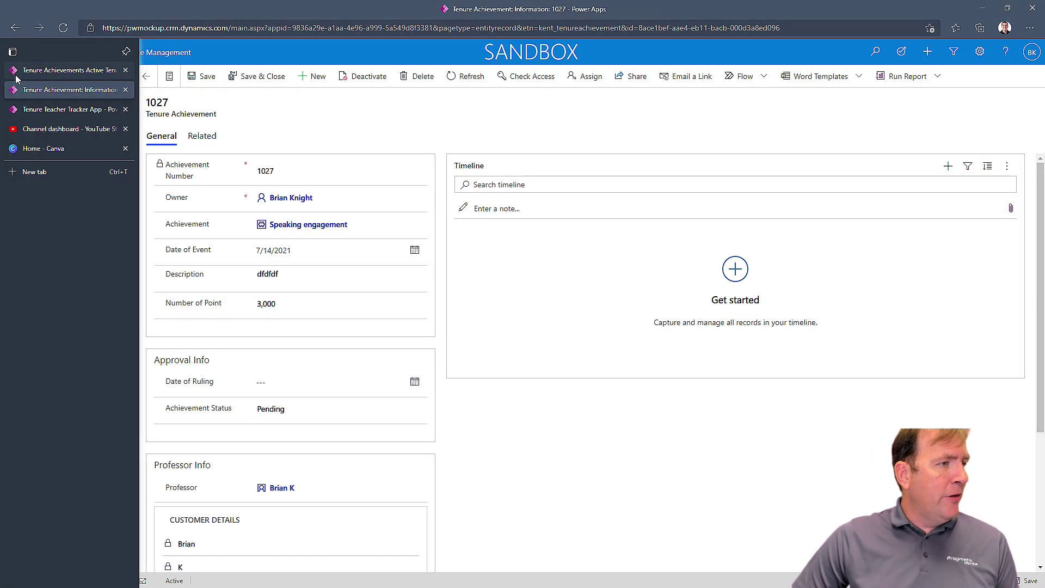
pyautogui.click(38, 71)
pyautogui.click(47, 111)
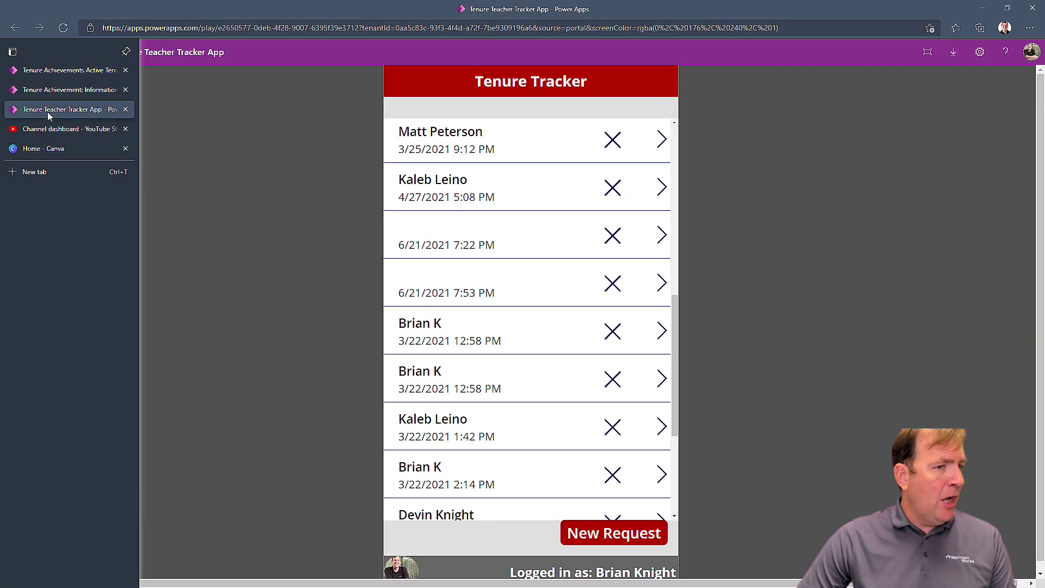
pyautogui.click(59, 70)
pyautogui.click(64, 170)
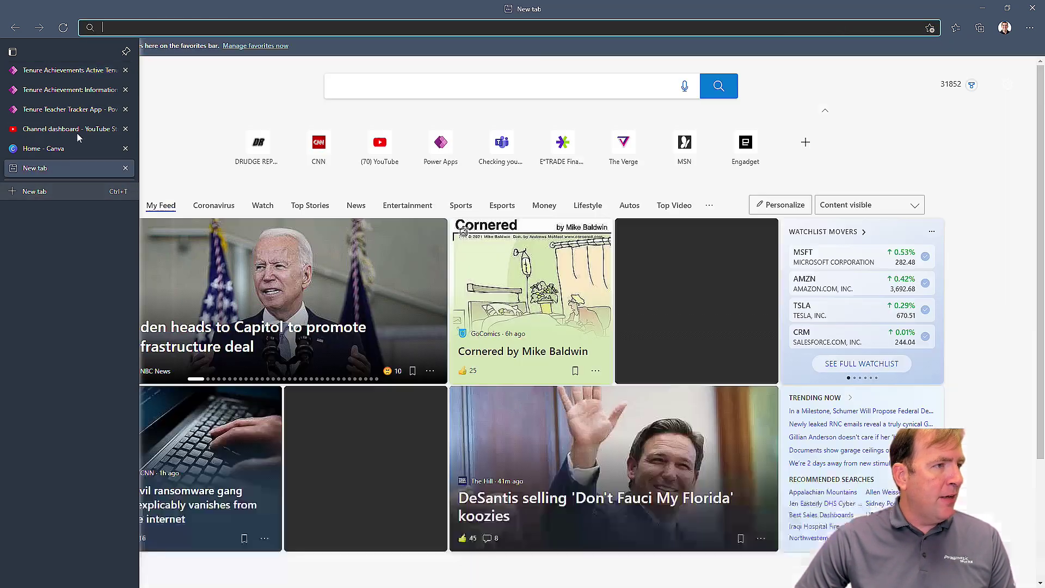
pyautogui.write('make.powerapps.com')
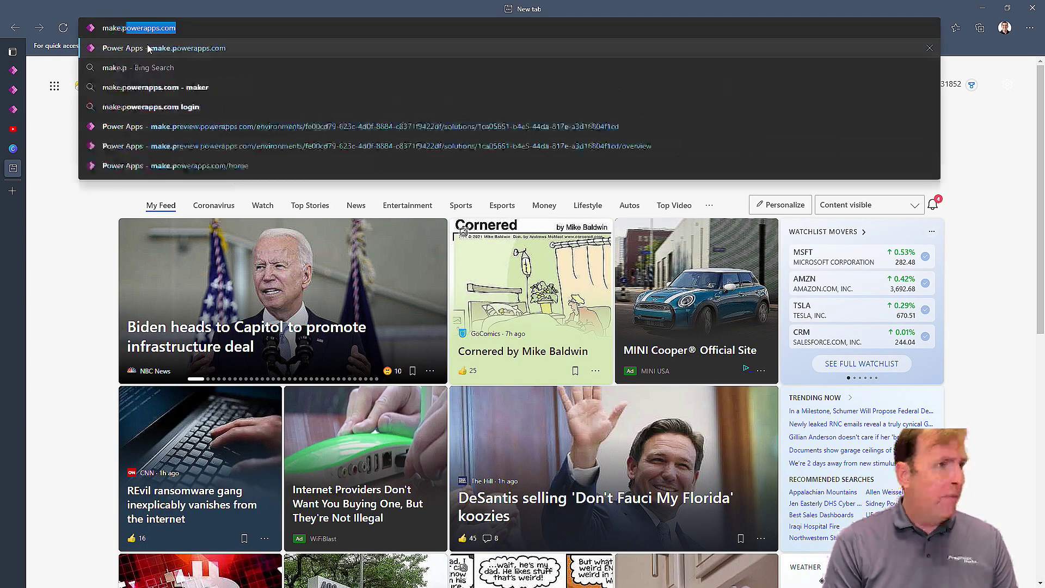
pyautogui.click(148, 48)
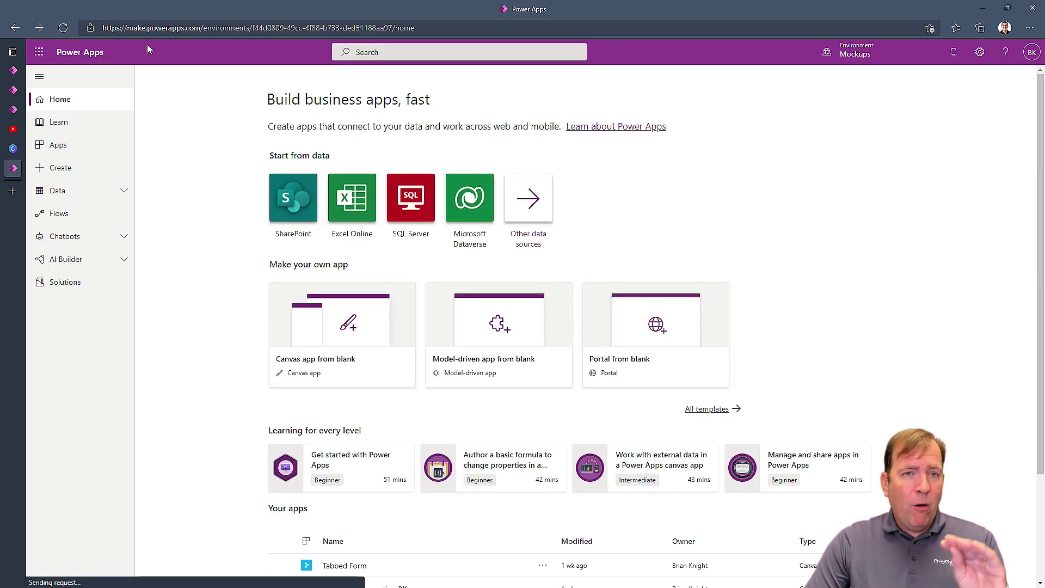
# Step: Confirm Tenure Tracker's publisher Kent uses prefix 'kent', then open the Tenure Tracker solution
pyautogui.click(76, 285)
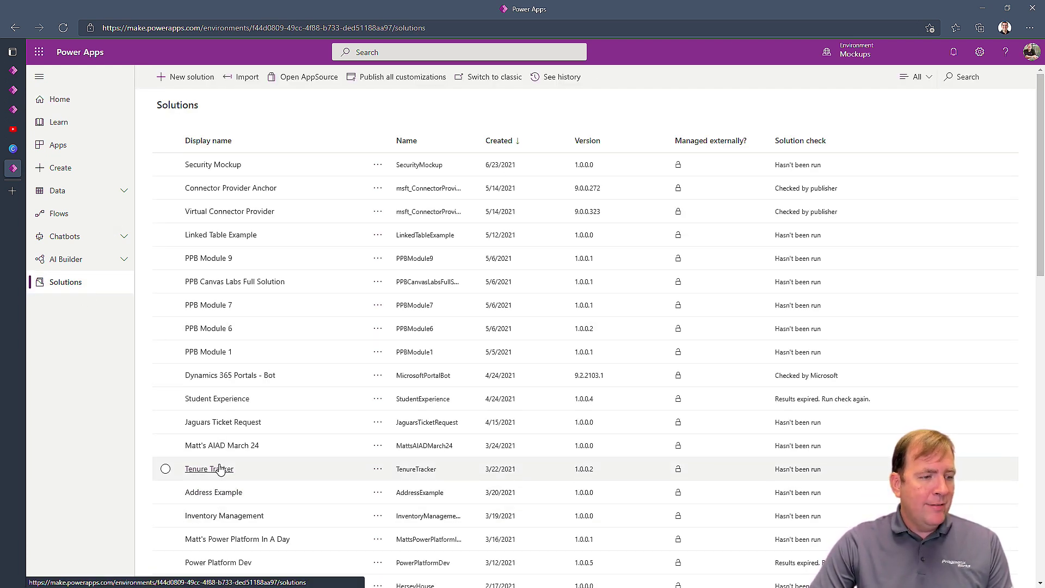
pyautogui.click(378, 468)
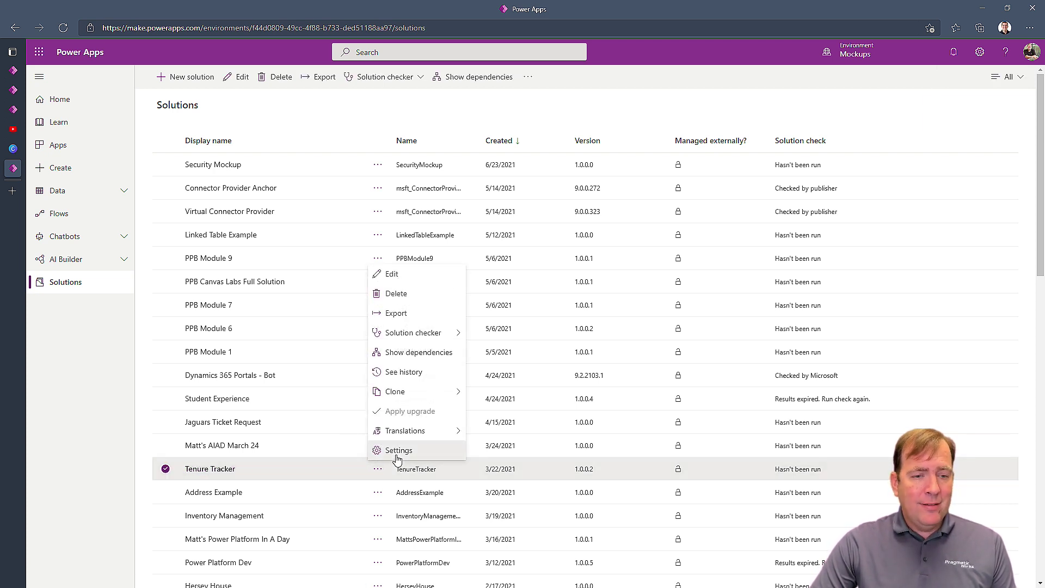
pyautogui.click(397, 450)
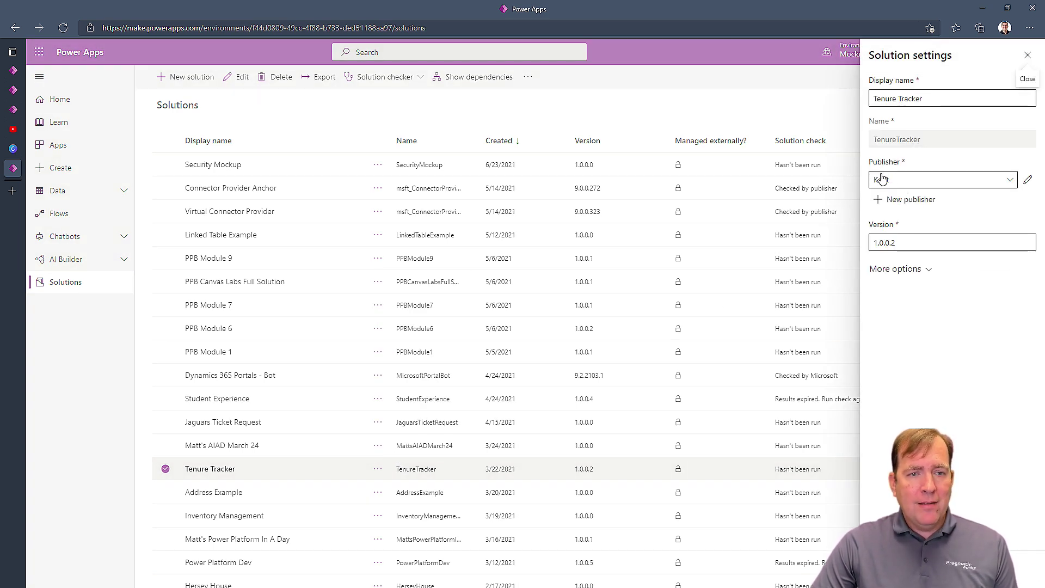
pyautogui.click(1028, 180)
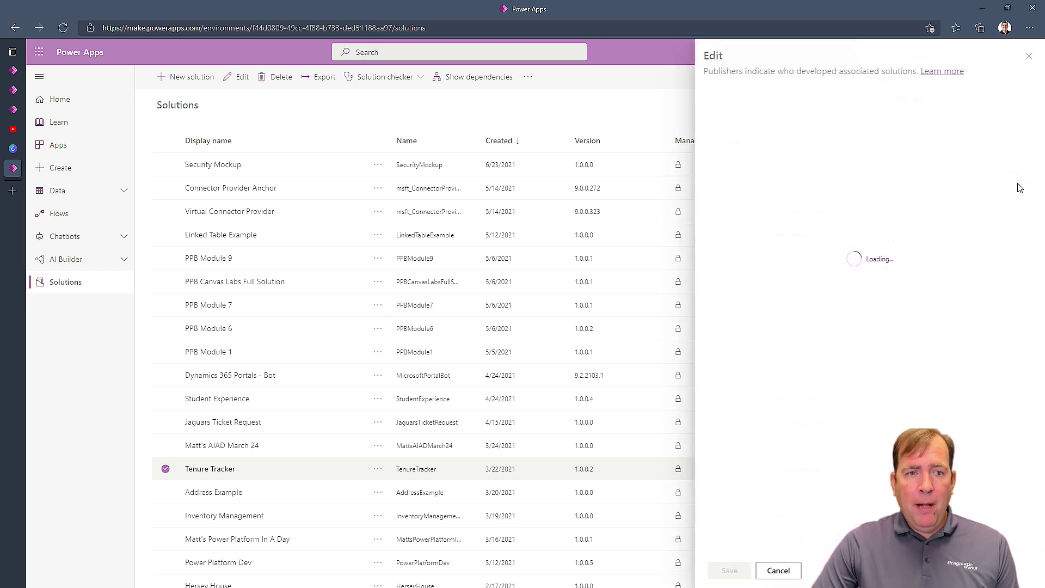
pyautogui.doubleClick(715, 277)
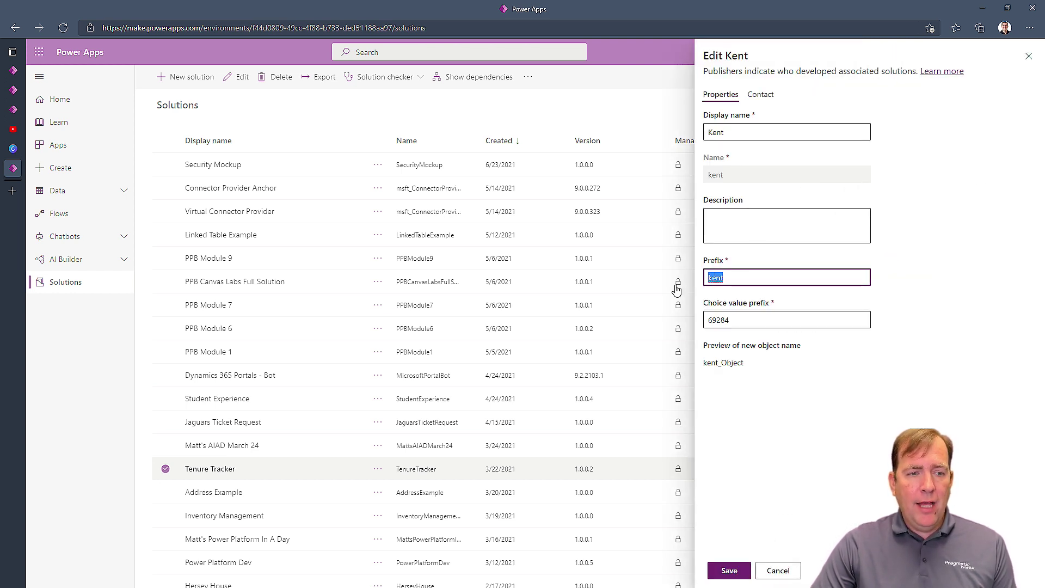
pyautogui.click(764, 570)
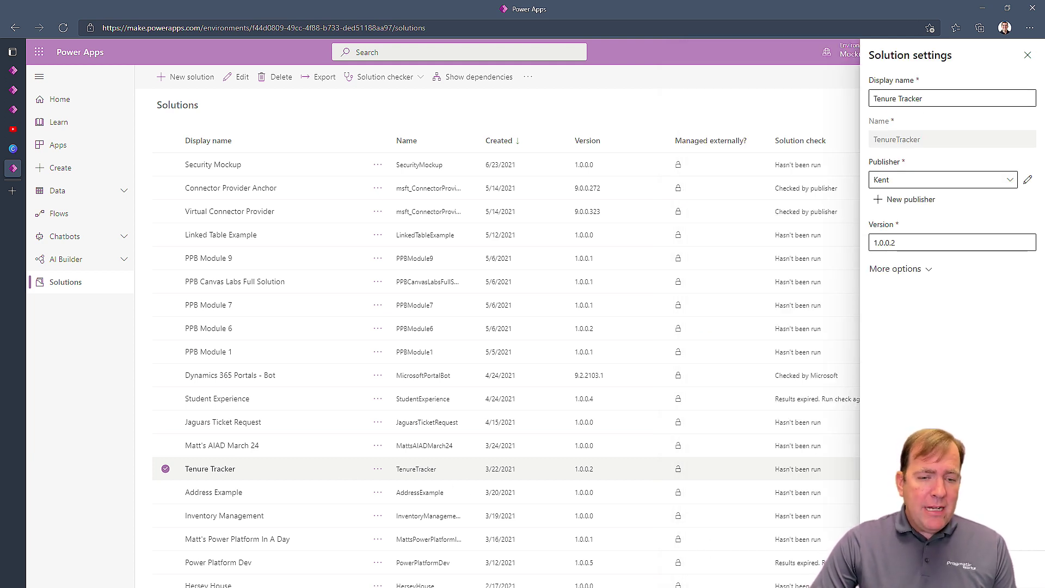
pyautogui.press('Escape')
pyautogui.click(224, 468)
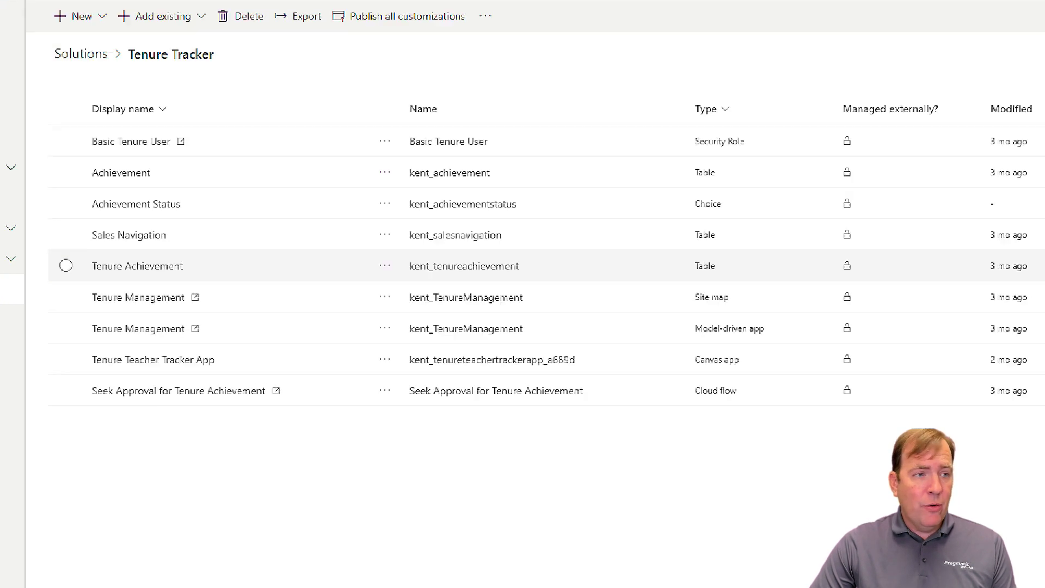
pyautogui.moveTo(398, 129)
pyautogui.mouseDown()
pyautogui.moveTo(455, 399)
pyautogui.moveTo(445, 504)
pyautogui.mouseUp()
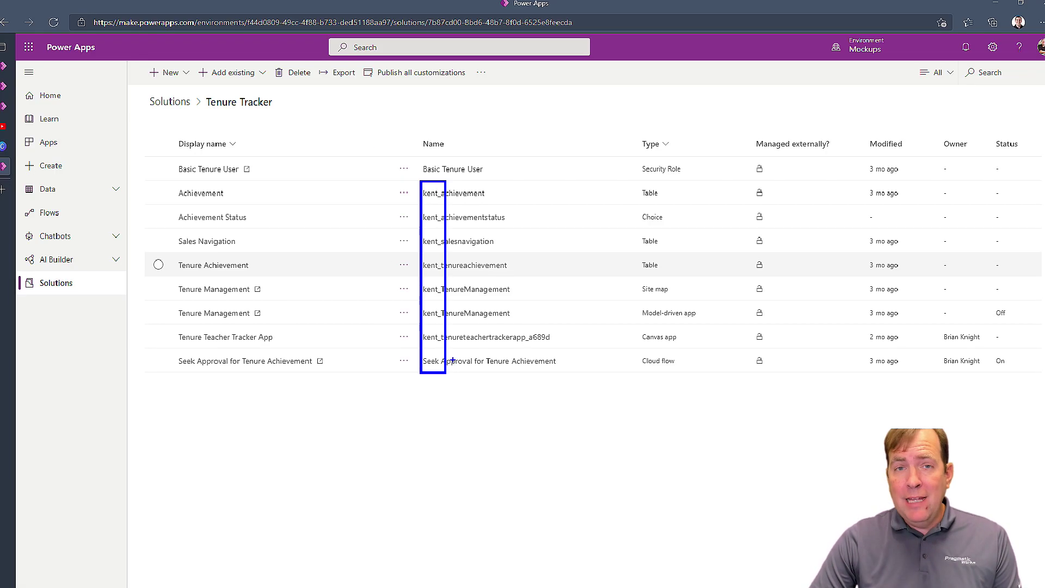
pyautogui.press('Escape')
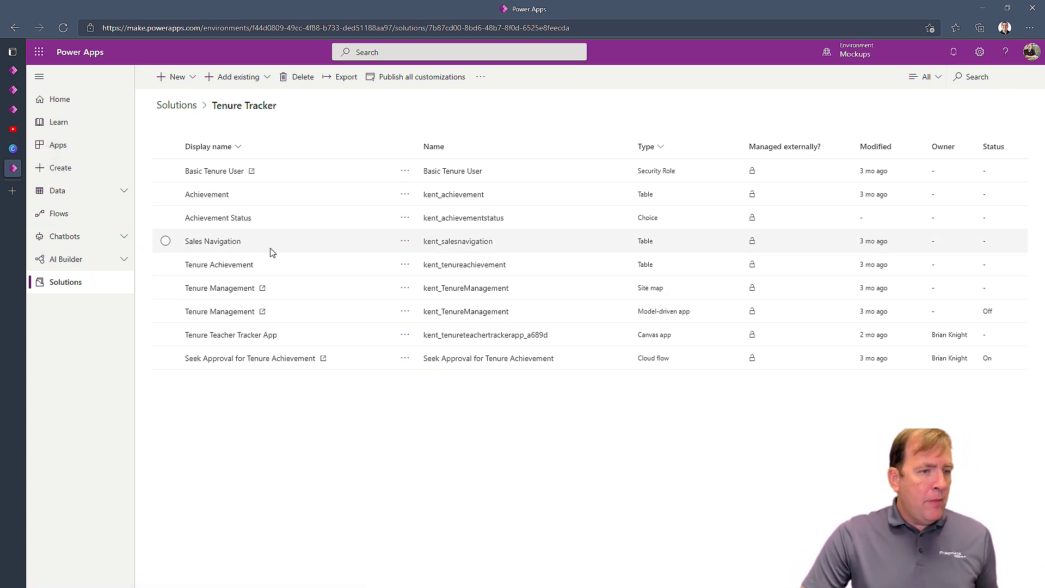
# Step: Play the Tenure Management model-driven app, then return to the Tenure Tracker solution tab
pyautogui.click(406, 314)
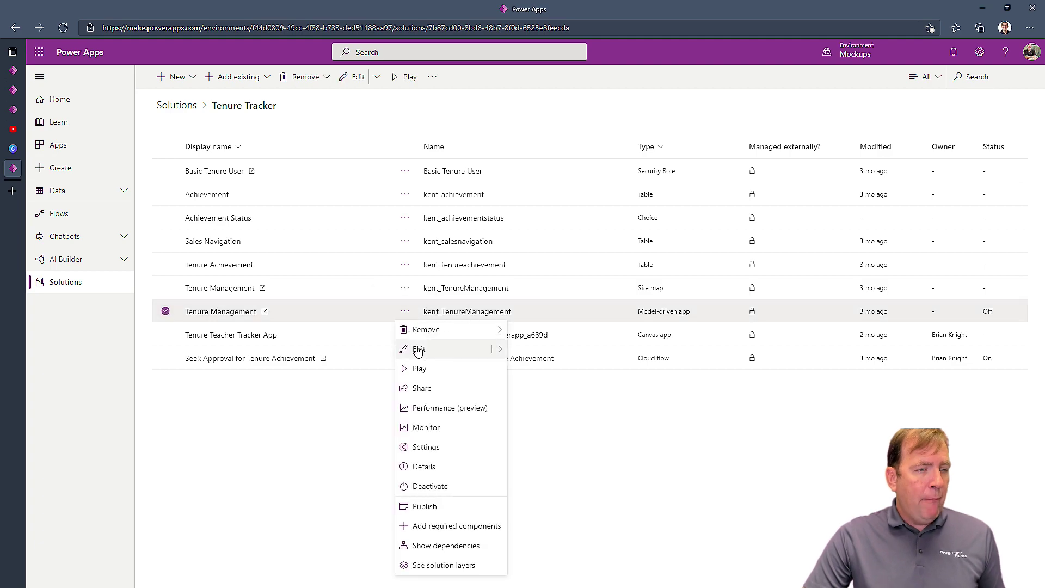
pyautogui.click(429, 370)
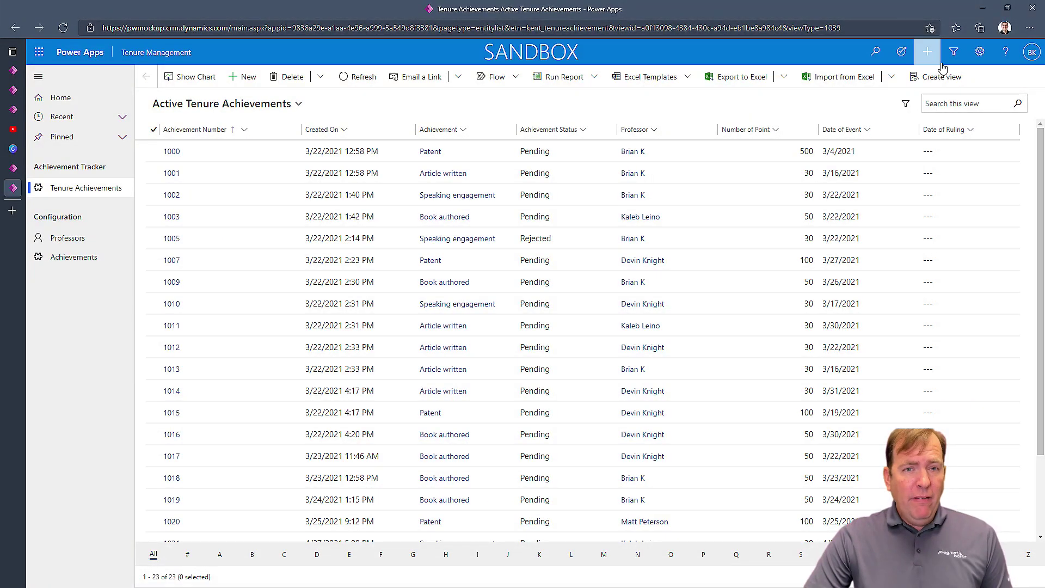
pyautogui.click(980, 54)
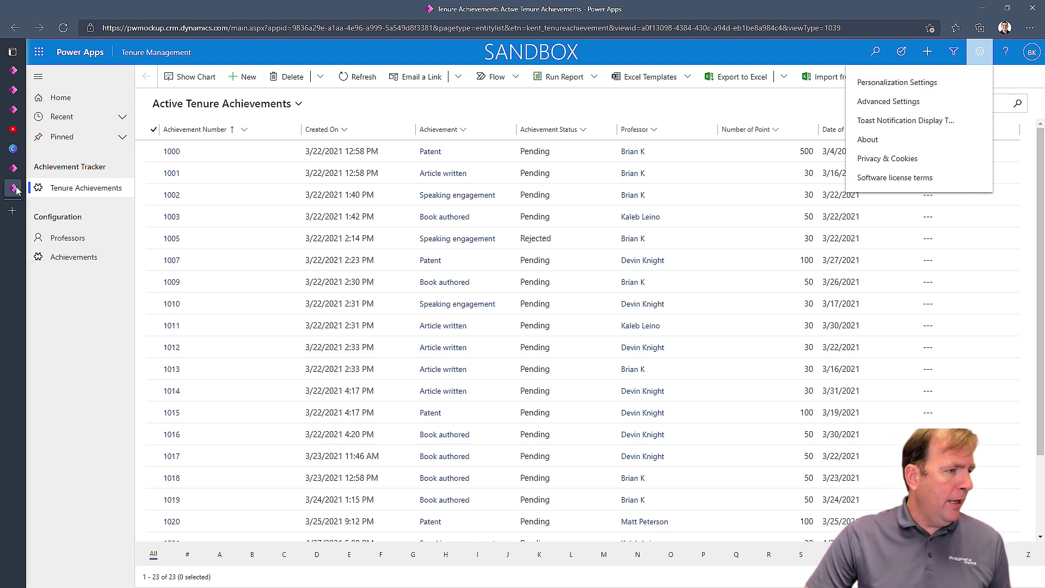
pyautogui.moveTo(61, 192)
pyautogui.click(55, 168)
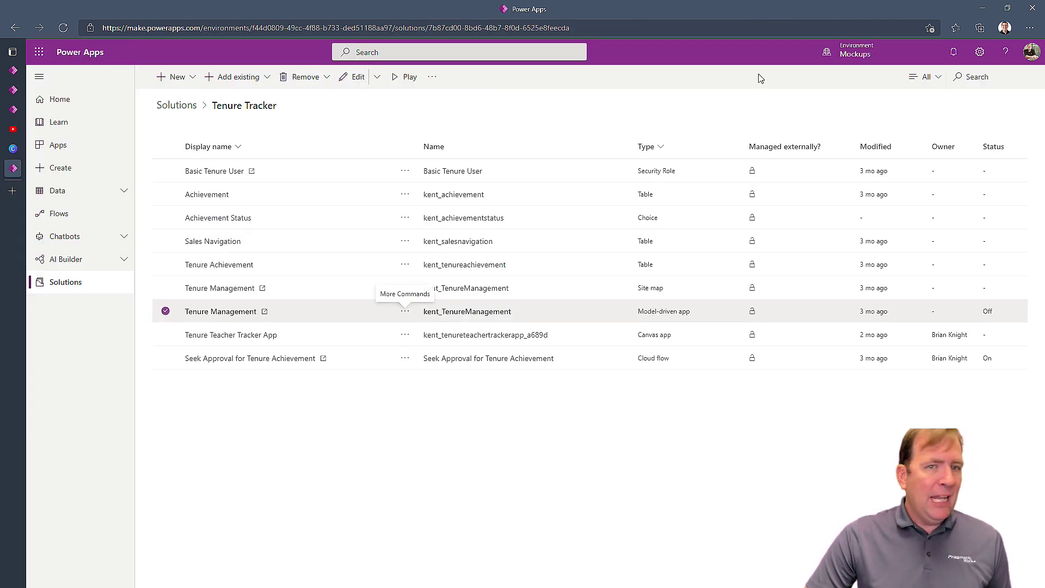
# Step: Open the Power Platform admin center and view the Mockups environment's details
pyautogui.click(980, 51)
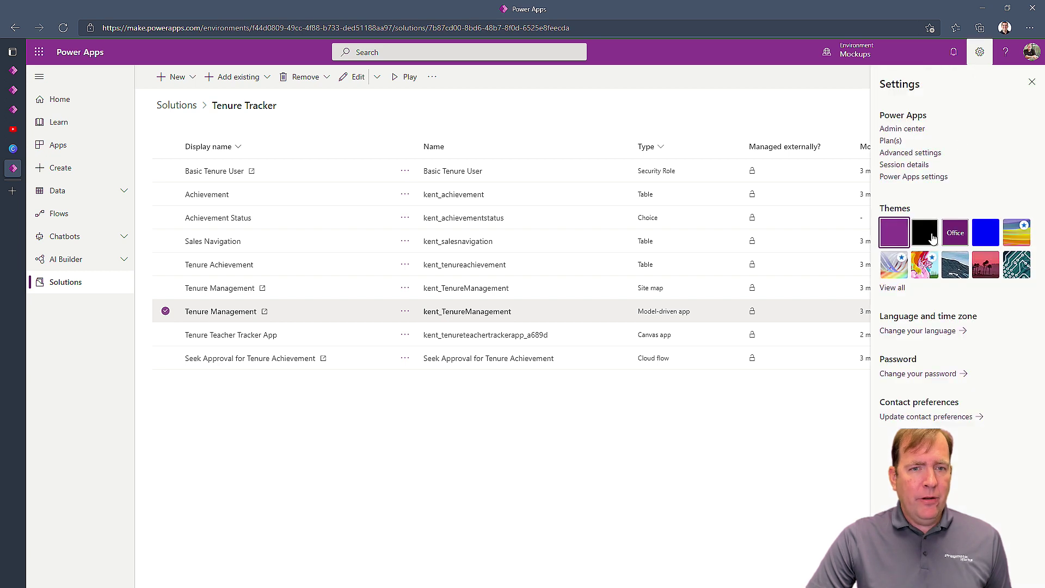
pyautogui.click(901, 132)
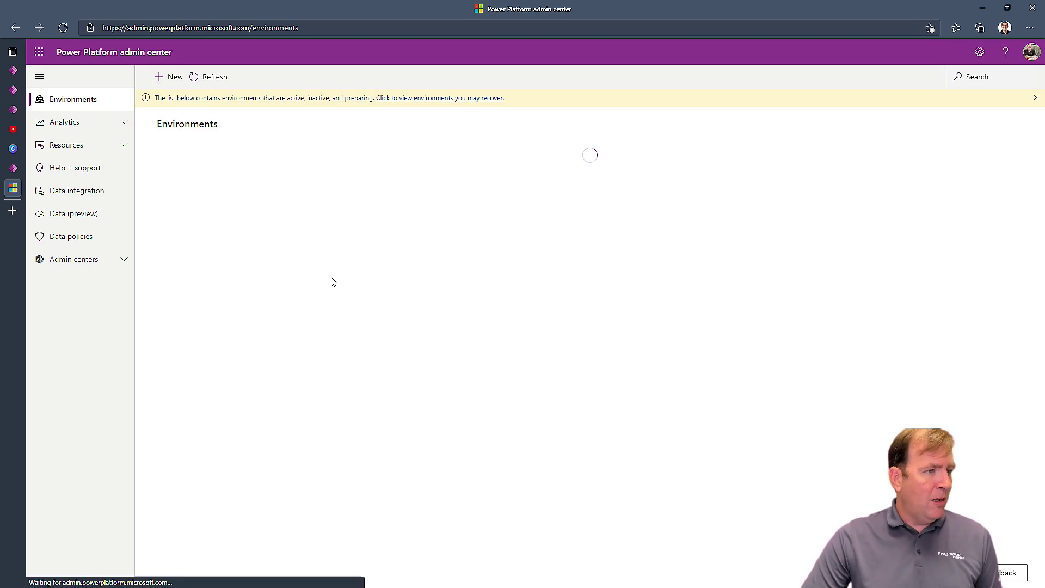
pyautogui.scroll(-5, 333, 281)
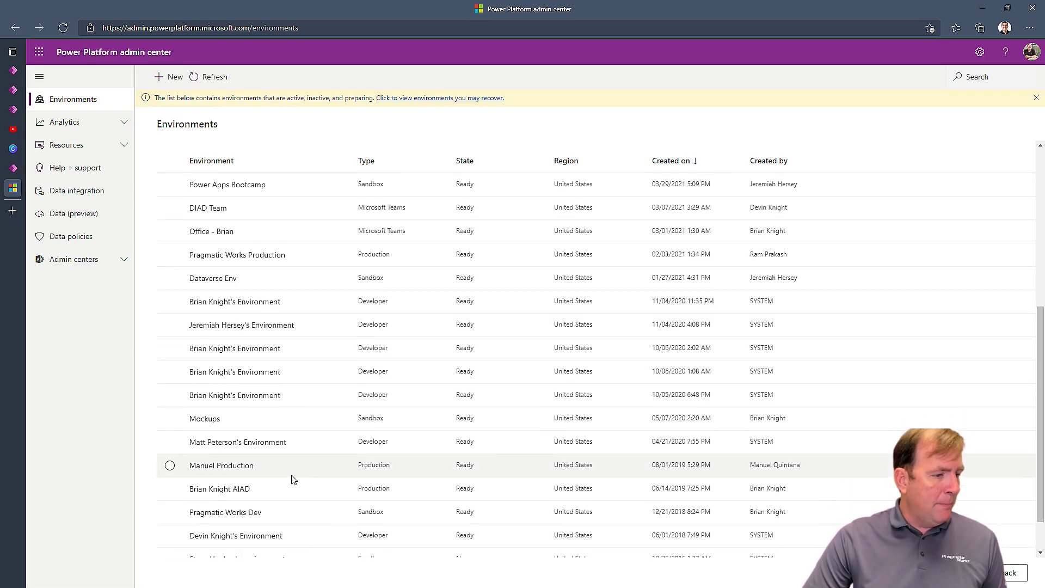
pyautogui.click(213, 420)
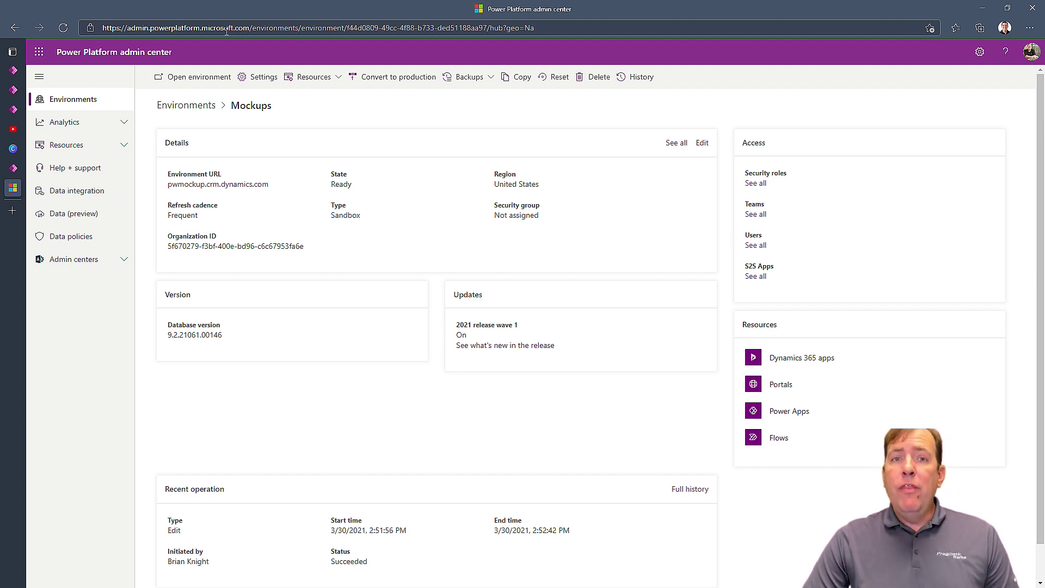
pyautogui.click(73, 102)
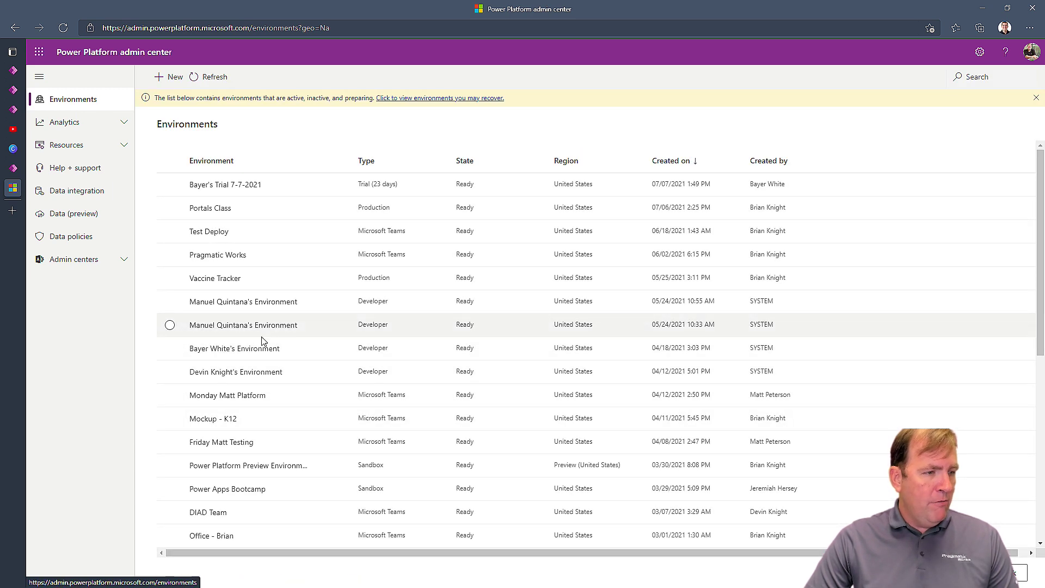
# Step: Highlight Mockups' environment URL pwmockup.crm.dynamics.com, then open the Portals Class environment's details
pyautogui.scroll(-2, 223, 463)
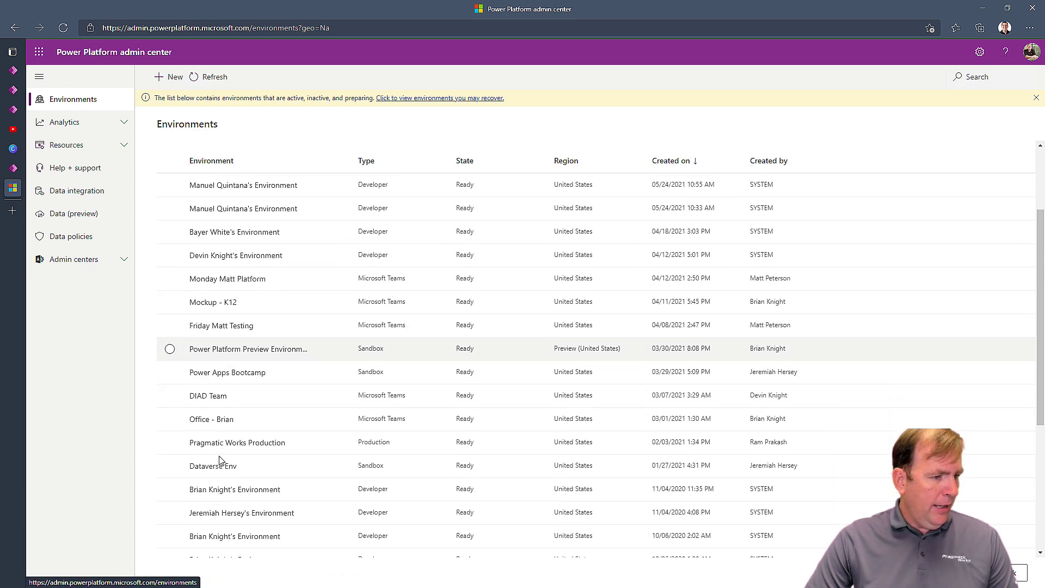
pyautogui.scroll(-3, 227, 488)
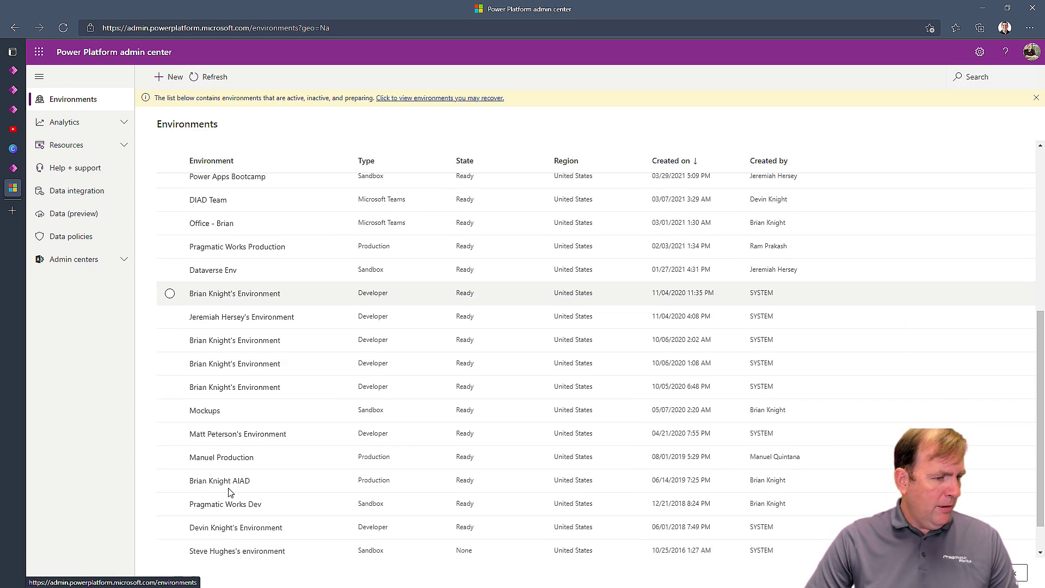
pyautogui.click(203, 412)
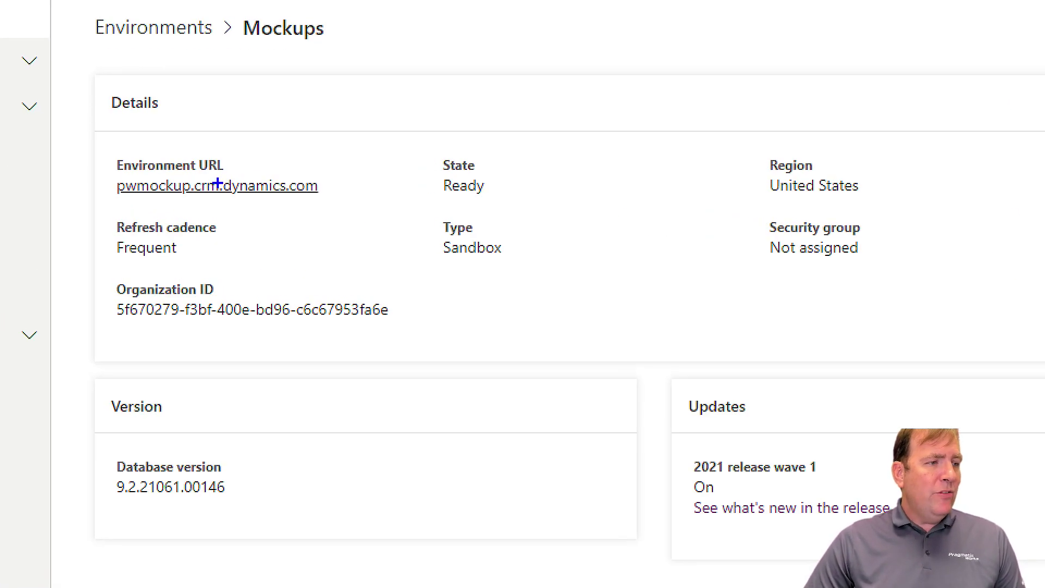
pyautogui.moveTo(89, 140)
pyautogui.mouseDown()
pyautogui.moveTo(222, 191)
pyautogui.moveTo(336, 214)
pyautogui.mouseUp()
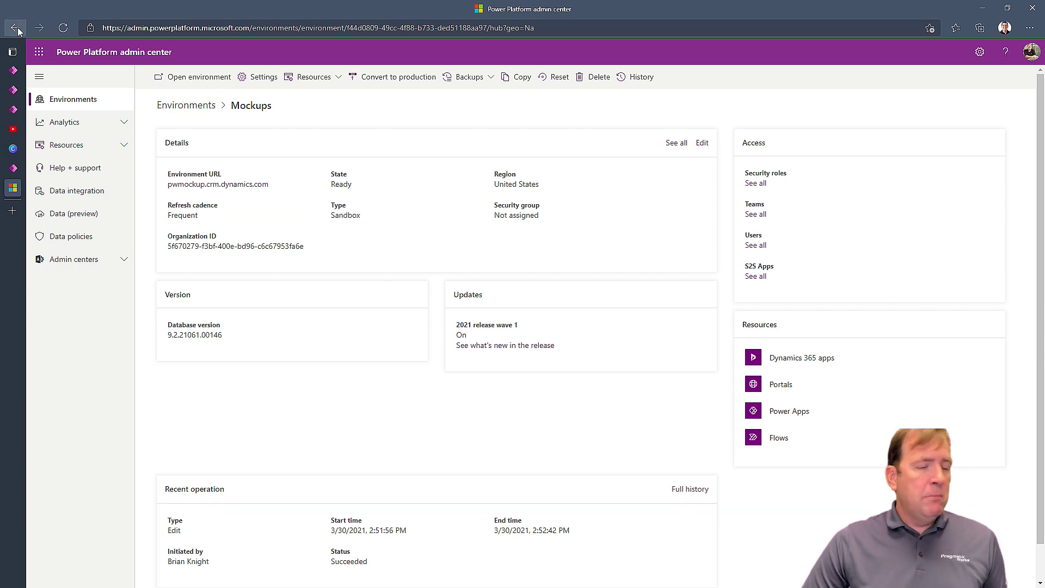
pyautogui.click(16, 28)
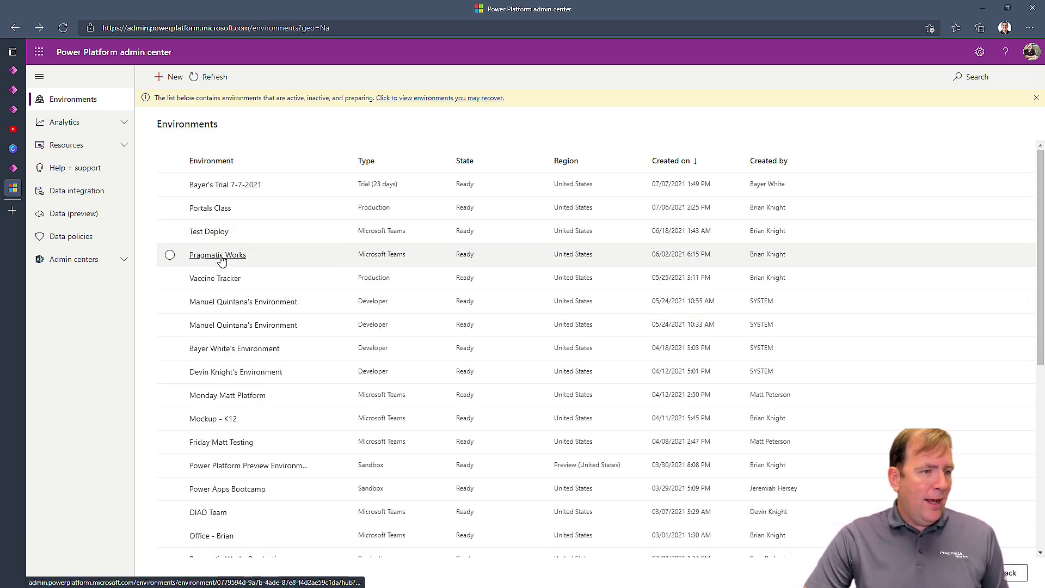
pyautogui.click(218, 212)
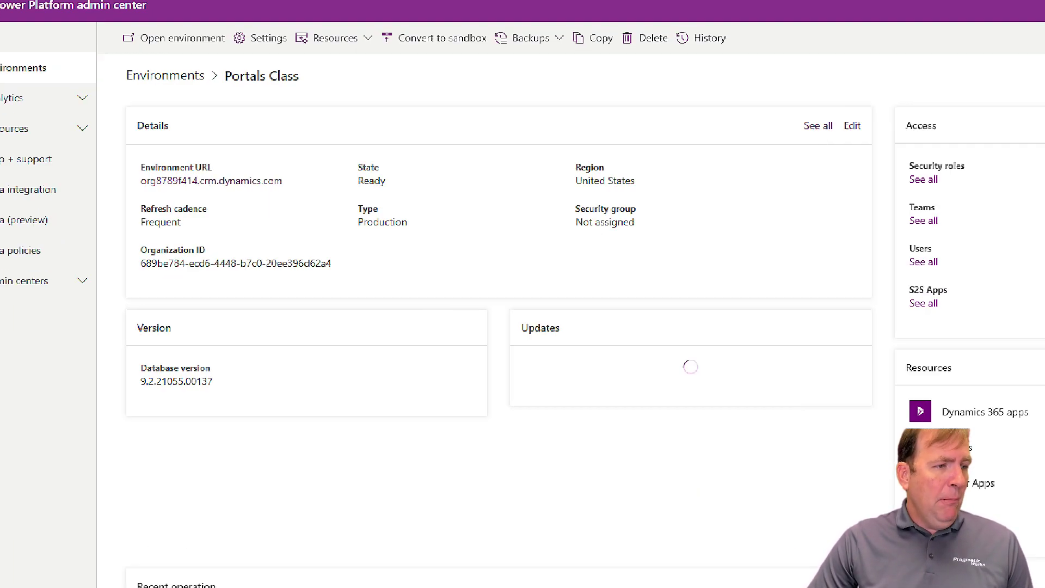
# Step: Highlight the Portals Class environment URL and look at its edit panel without changes
pyautogui.moveTo(94, 150)
pyautogui.mouseDown()
pyautogui.moveTo(270, 213)
pyautogui.moveTo(379, 231)
pyautogui.mouseUp()
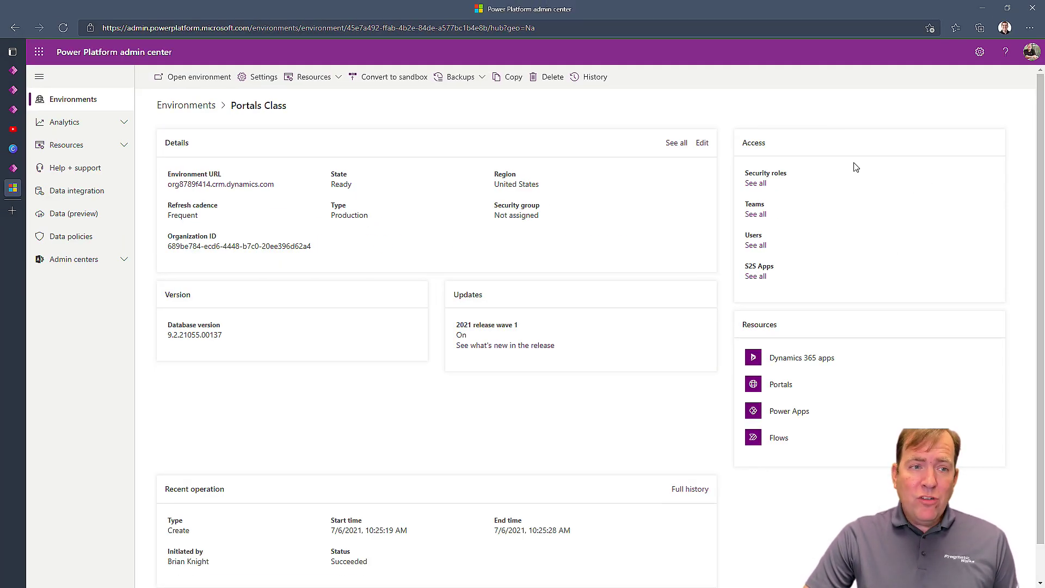
pyautogui.click(702, 144)
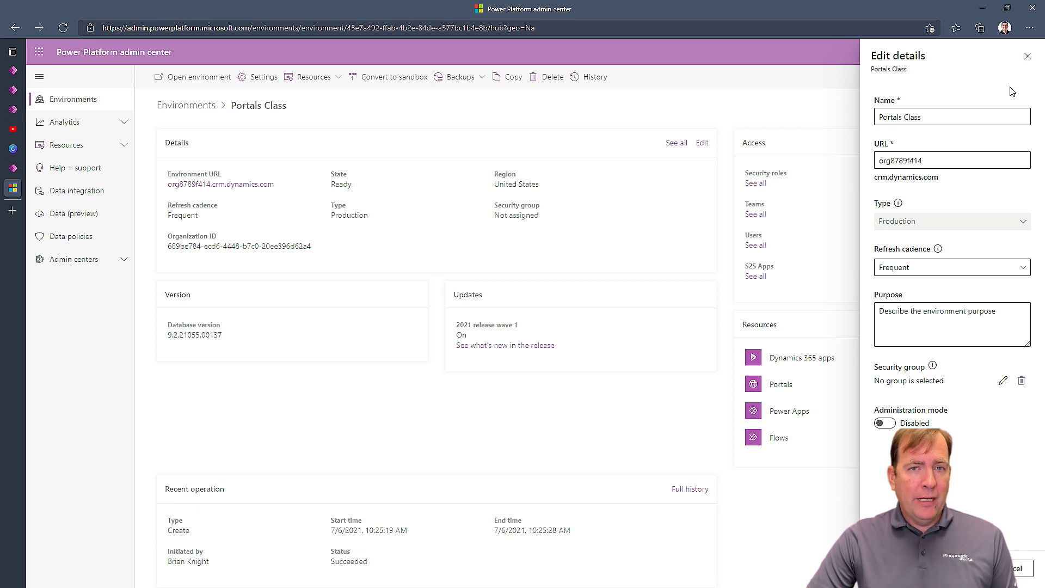
pyautogui.click(1028, 56)
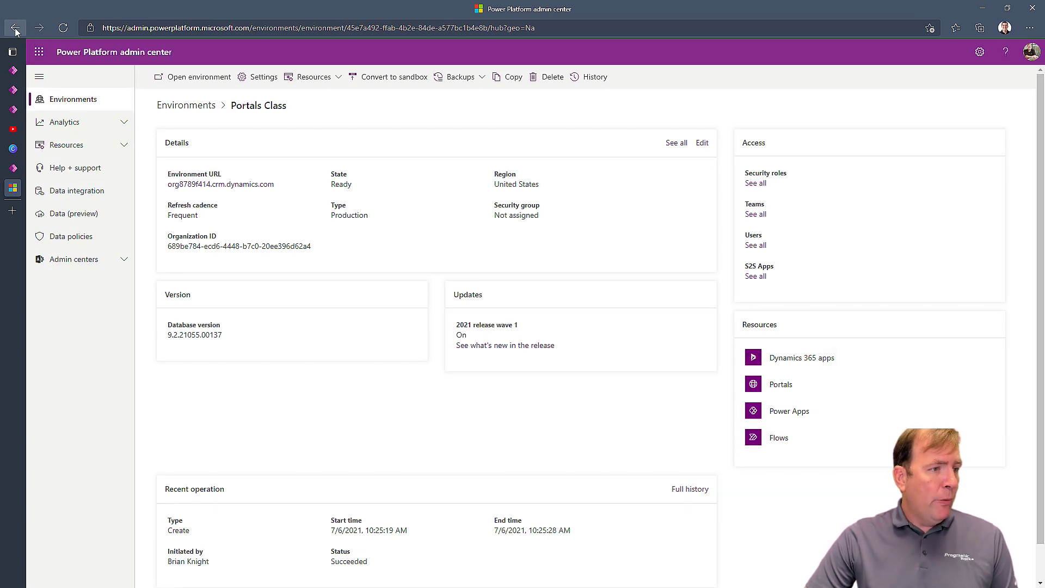
pyautogui.click(51, 99)
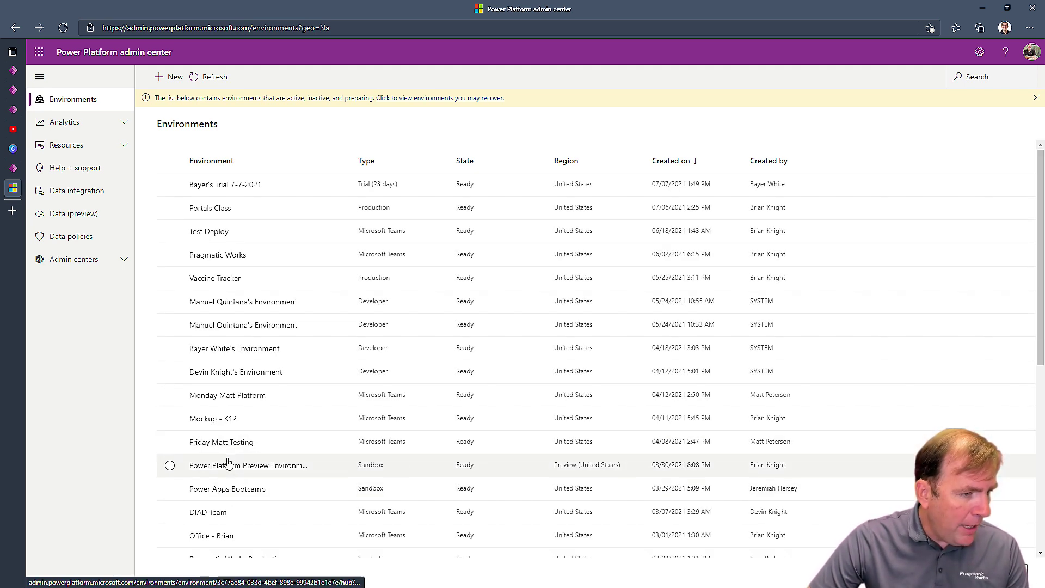
# Step: Select the Mockups environment URL pwmockup.crm.dynamics.com for copying into Power BI
pyautogui.scroll(-5, 261, 376)
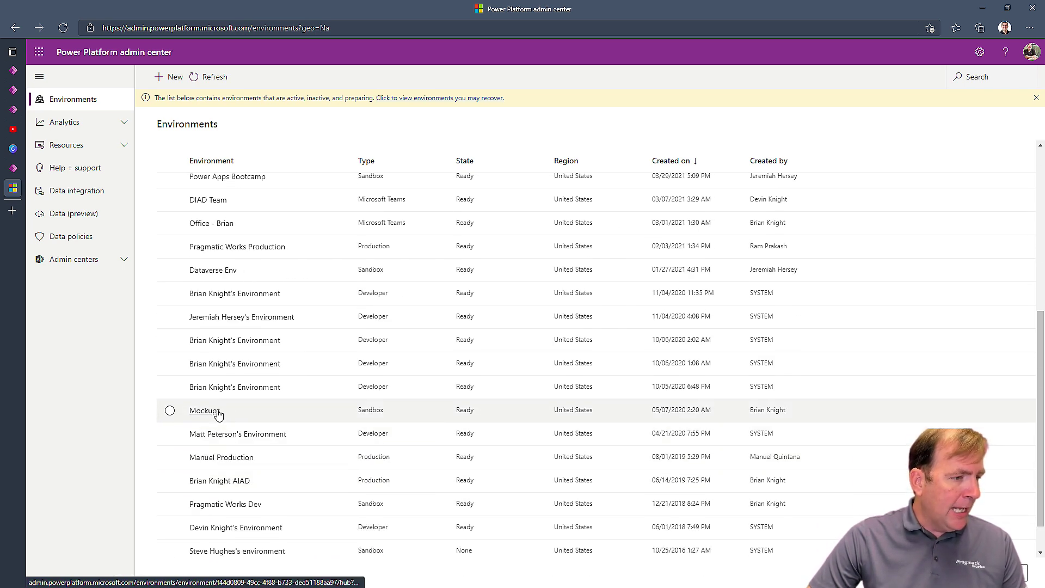
pyautogui.click(205, 412)
pyautogui.moveTo(277, 185); pyautogui.dragTo(167, 187)
pyautogui.hotkey('ctrl', 'c')
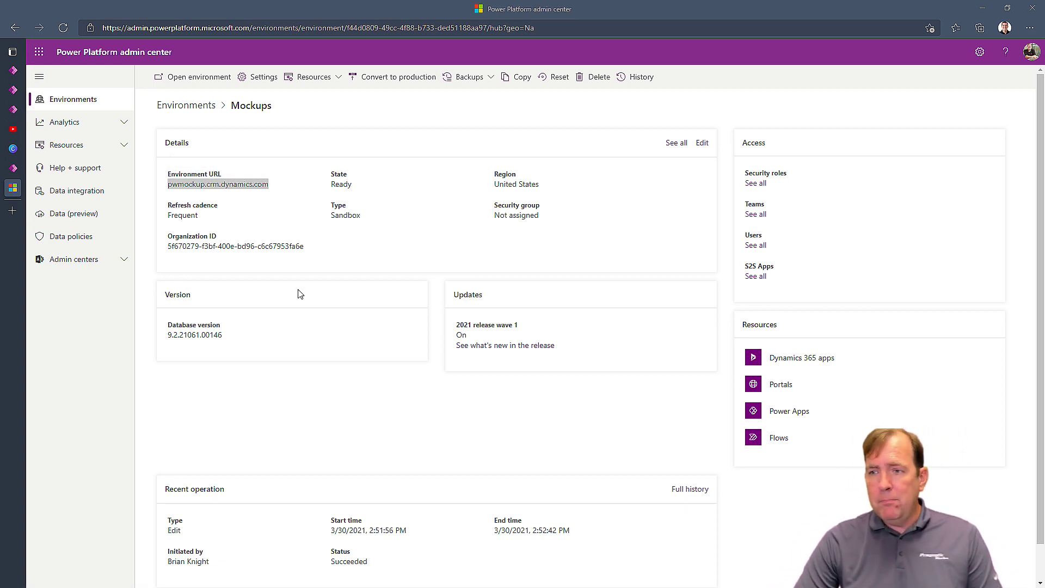
pyautogui.hotkey('alt', 'Tab')
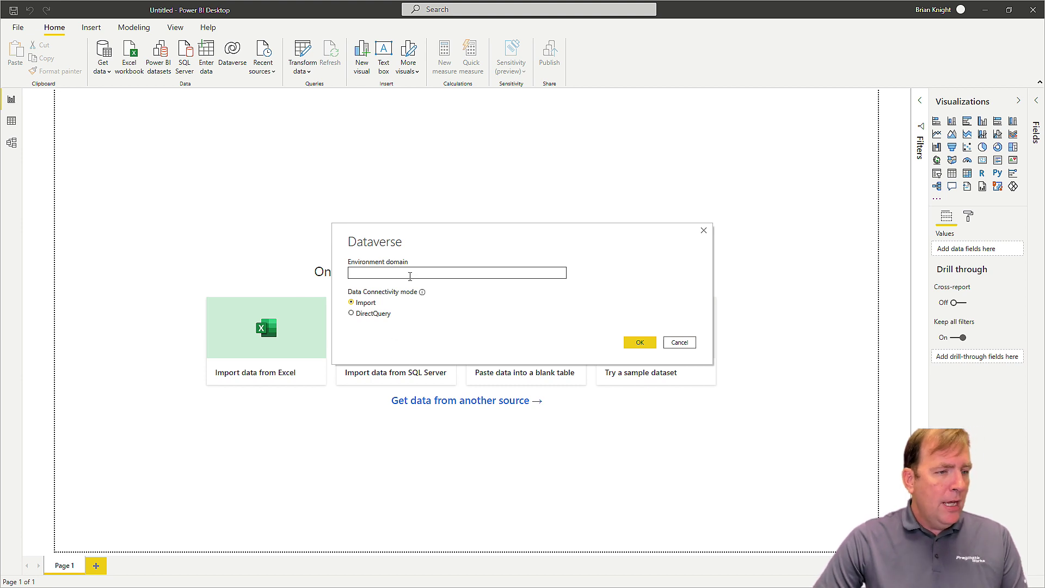
# Step: Paste pwmockup.crm.dynamics.com as the Dataverse environment domain and highlight the connectivity mode choices
pyautogui.hotkey('ctrl', 'v')
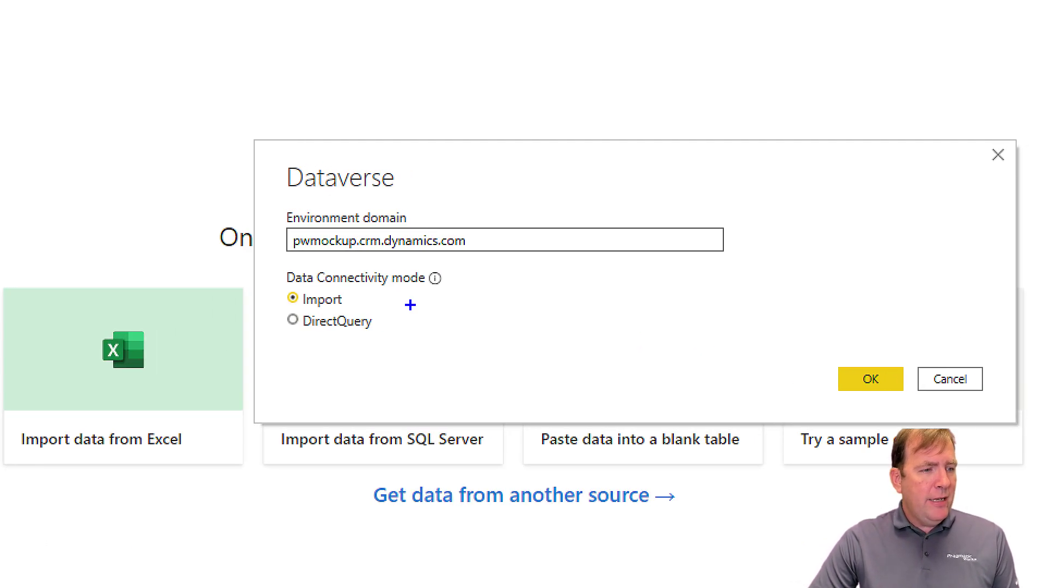
pyautogui.moveTo(260, 252)
pyautogui.mouseDown()
pyautogui.moveTo(396, 314)
pyautogui.moveTo(510, 337)
pyautogui.mouseUp()
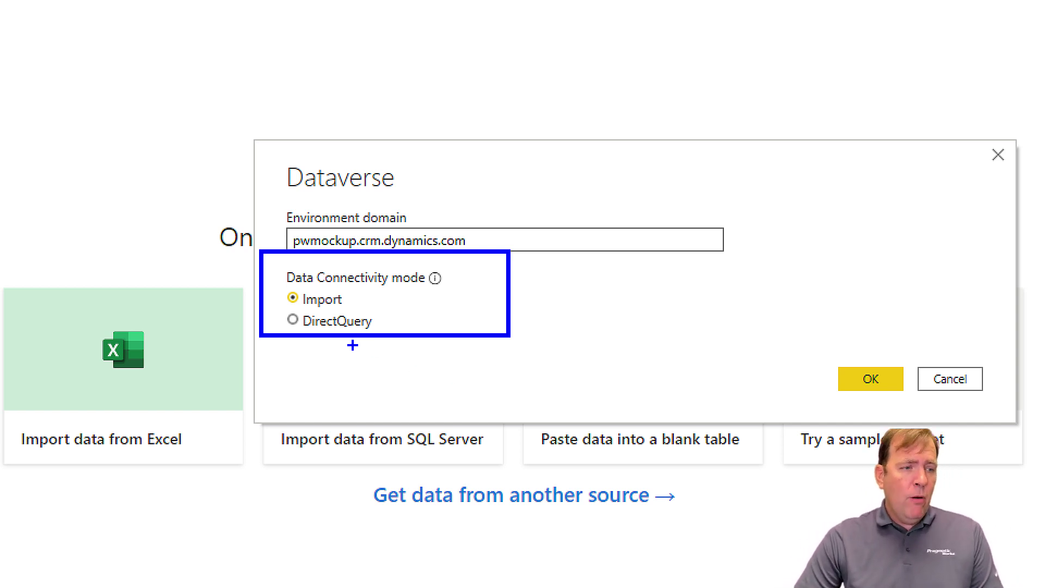
pyautogui.moveTo(373, 328); pyautogui.dragTo(427, 369)
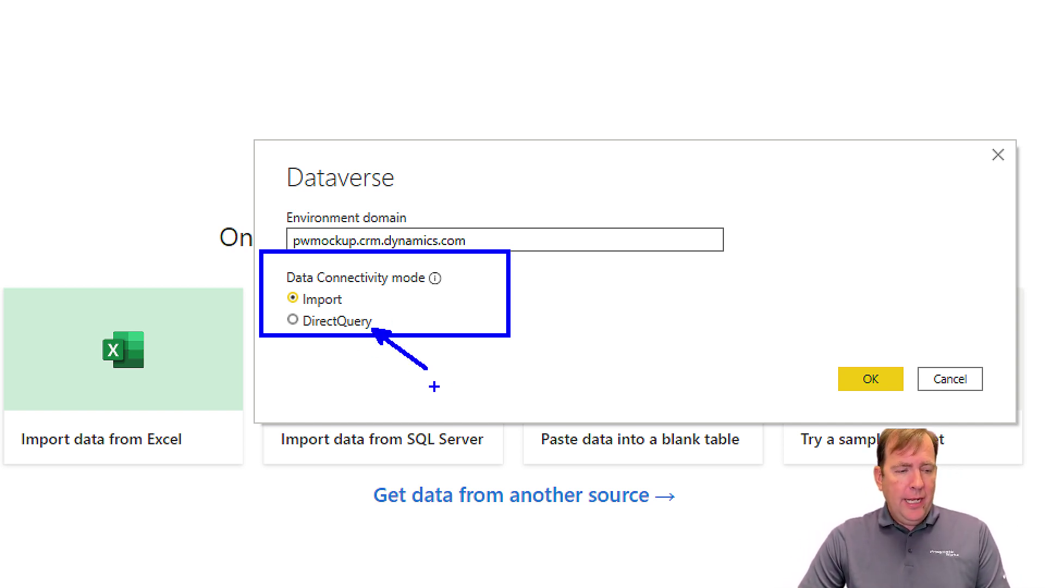
# Step: Annotate DirectQuery as 'Live' and Import as 'Pro: Full functionality, Speed Con: Stale Data'
pyautogui.write('Live')
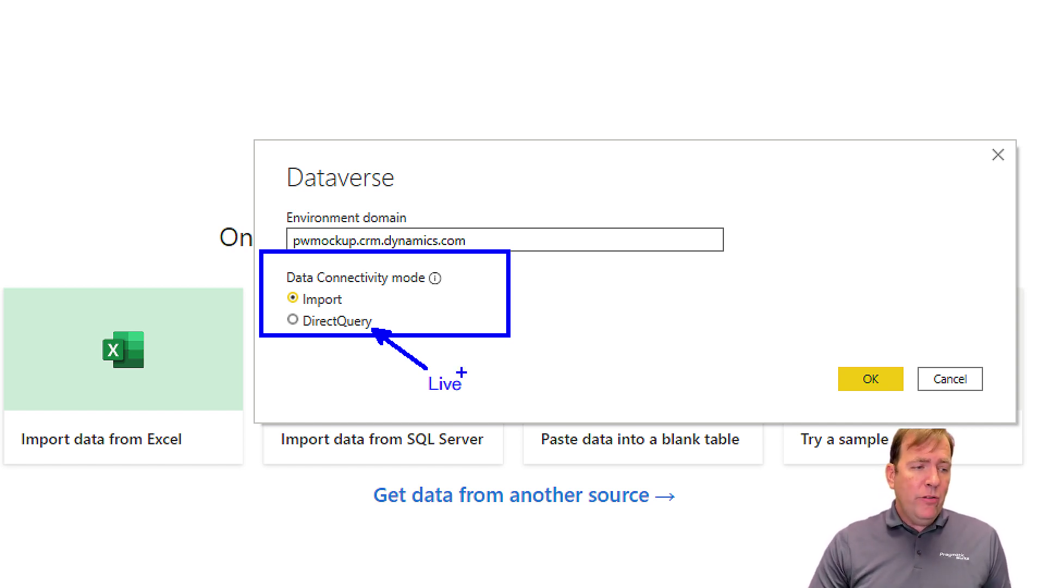
pyautogui.moveTo(287, 294); pyautogui.dragTo(203, 87)
pyautogui.write('t')
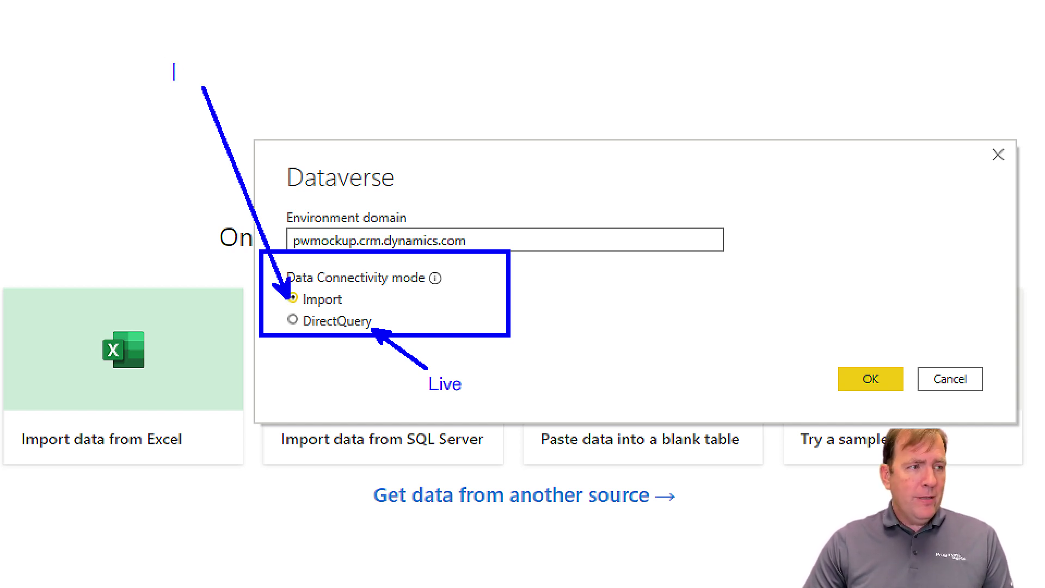
pyautogui.write('Pro')
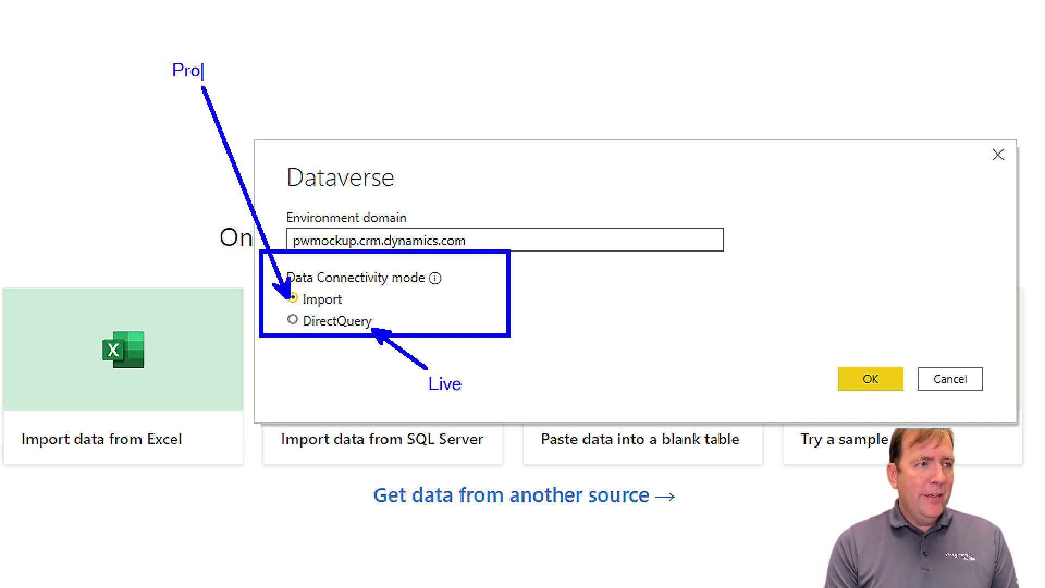
pyautogui.write(': Full func')
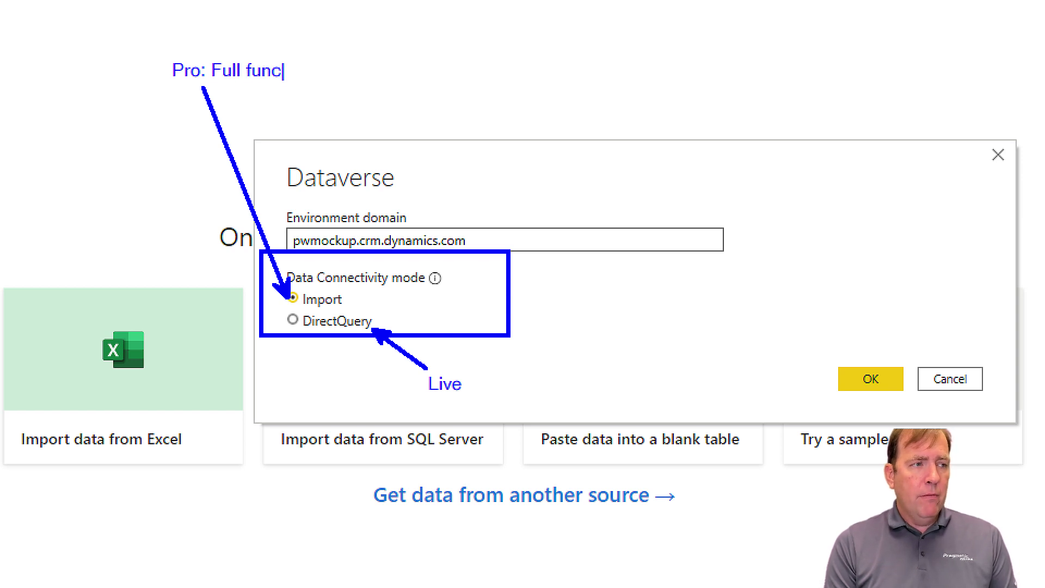
pyautogui.write('tionality, Spe')
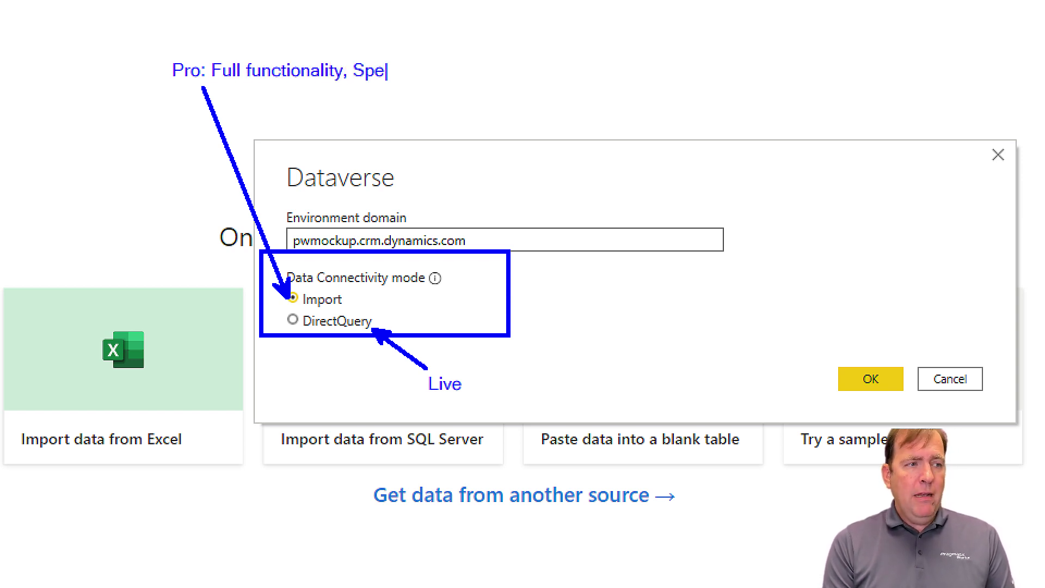
pyautogui.write('ed Con: ')
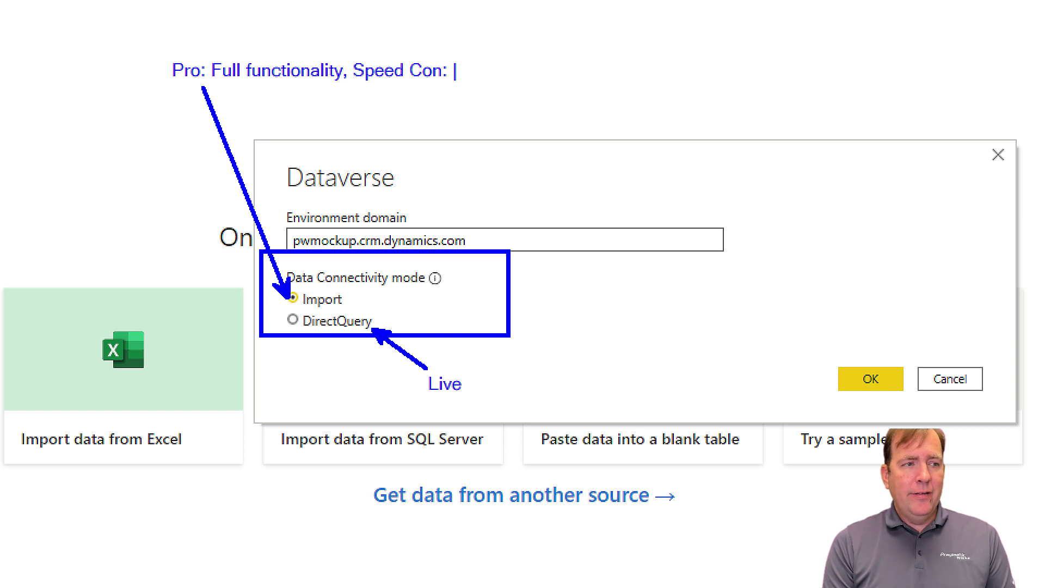
pyautogui.write('Stale Data')
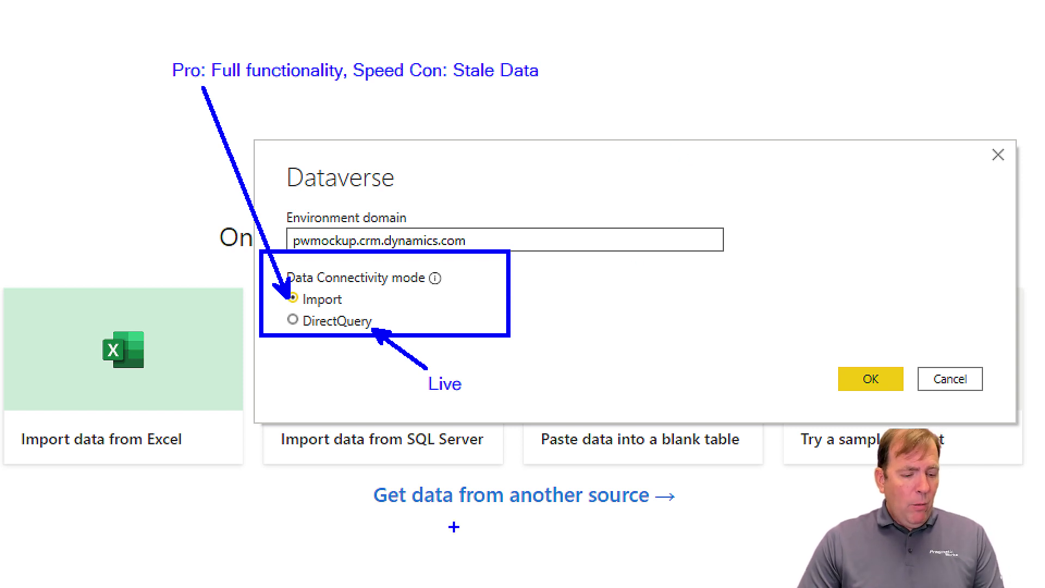
pyautogui.press('Escape')
# Step: Re-enter pwmockup.crm.dynamics.com, choose DirectQuery and connect to open the Navigator
pyautogui.click(369, 314)
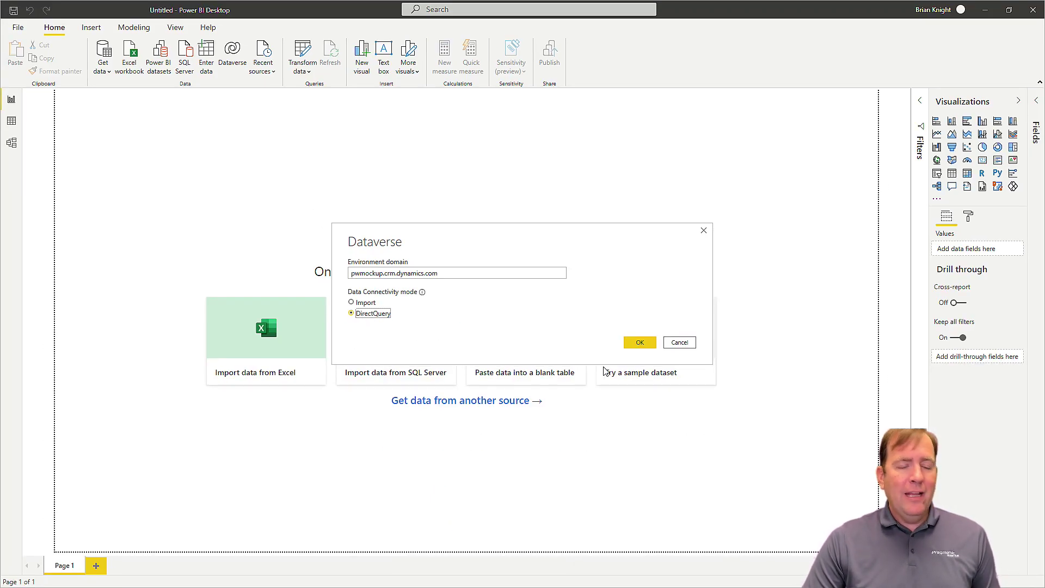
pyautogui.click(651, 343)
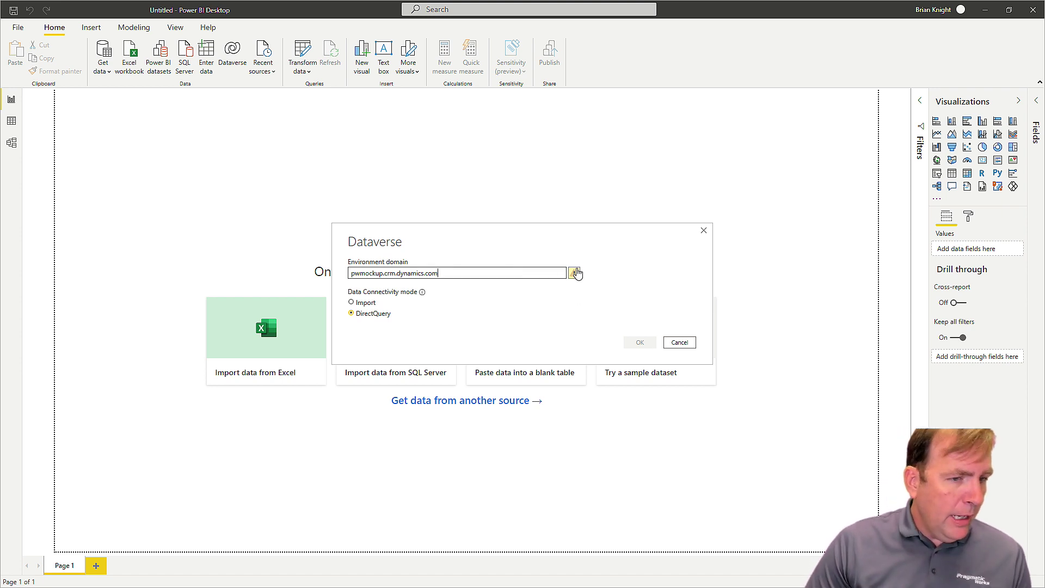
pyautogui.moveTo(577, 273)
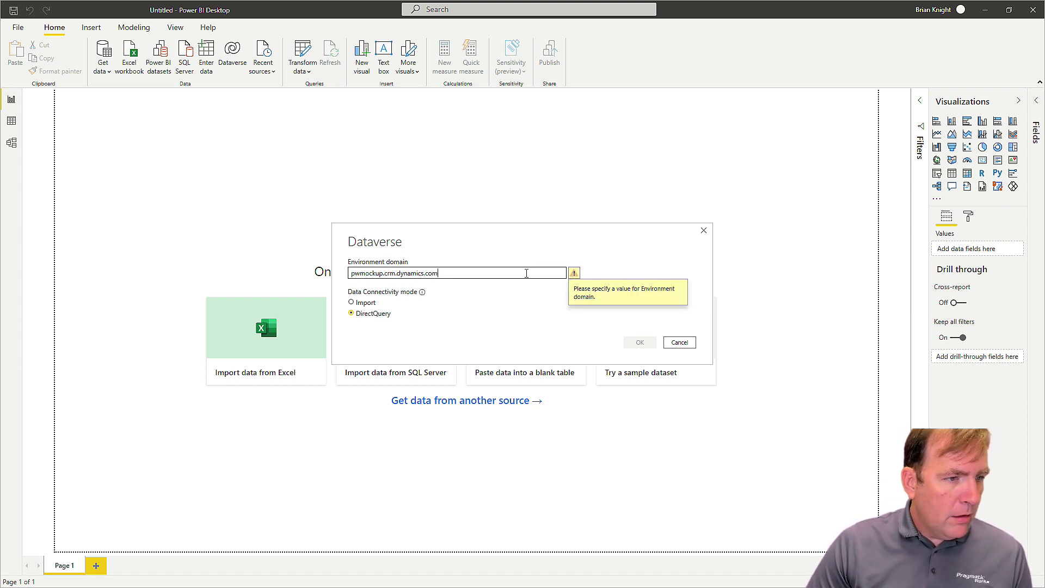
pyautogui.moveTo(524, 273); pyautogui.dragTo(301, 262)
pyautogui.hotkey('ctrl', 'c')
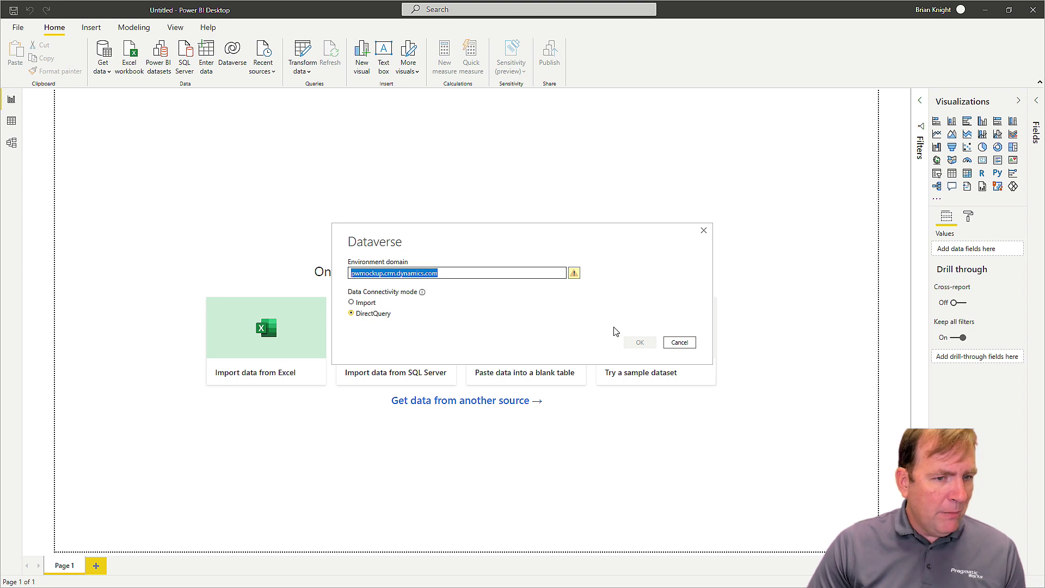
pyautogui.click(429, 300)
pyautogui.click(368, 316)
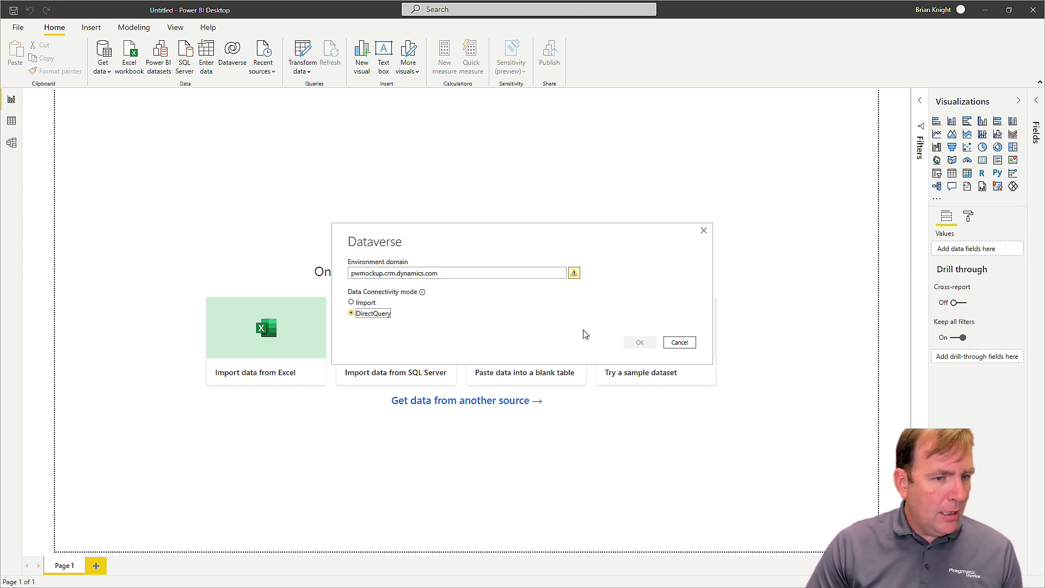
pyautogui.click(455, 275)
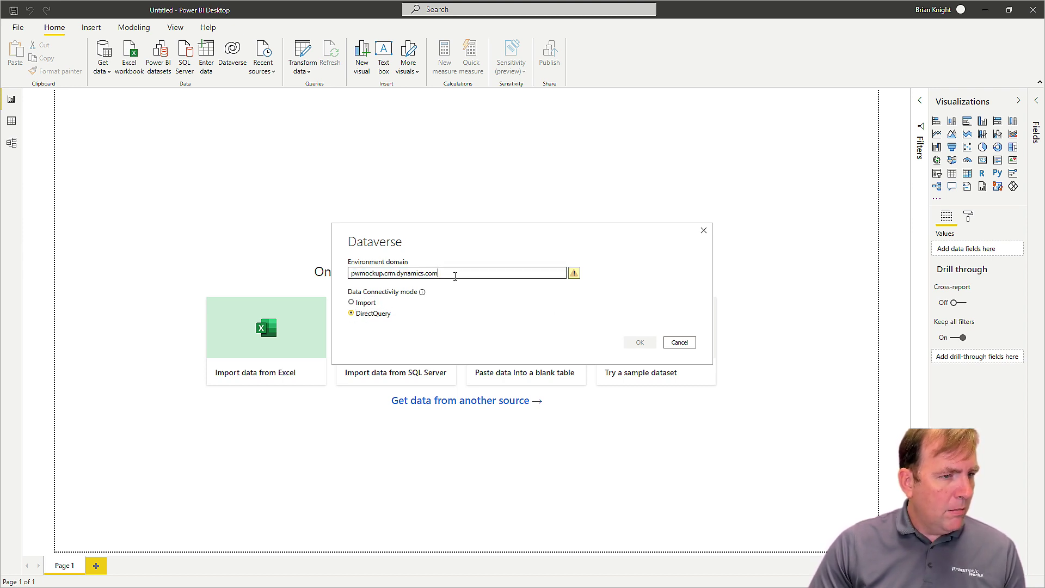
pyautogui.click(673, 342)
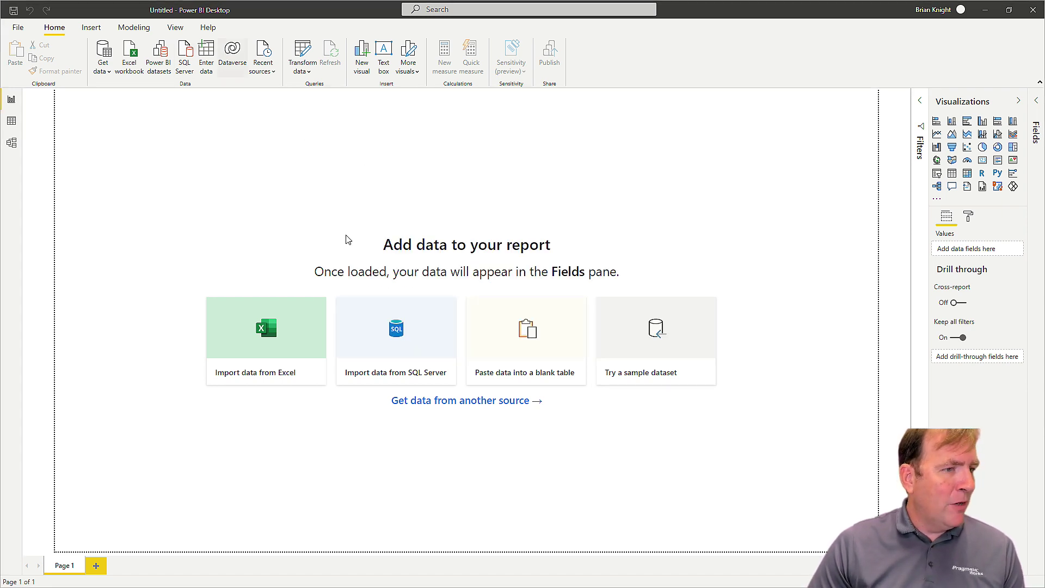
pyautogui.hotkey('ctrl', 'v')
pyautogui.click(367, 313)
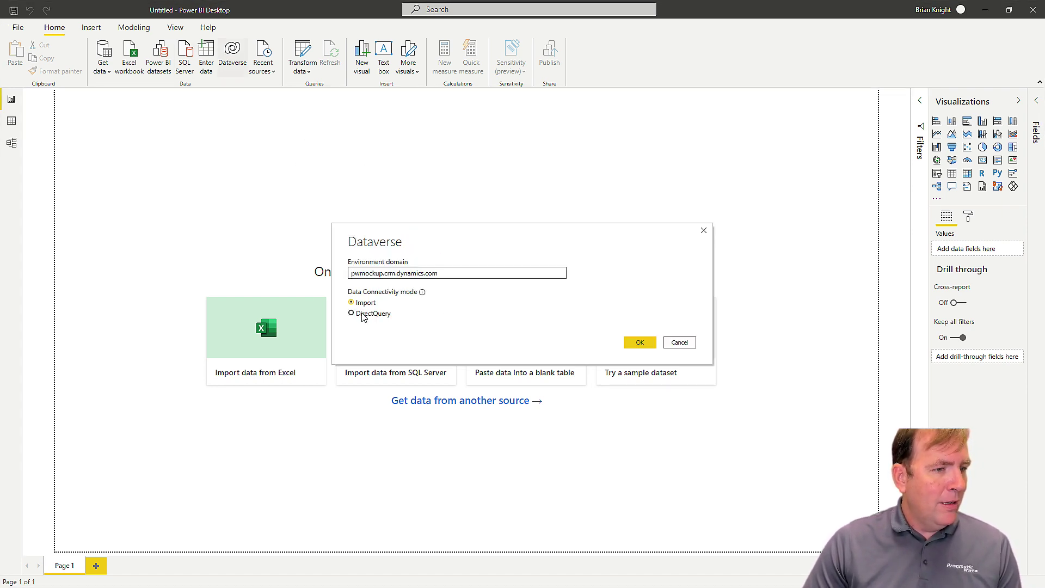
pyautogui.click(640, 342)
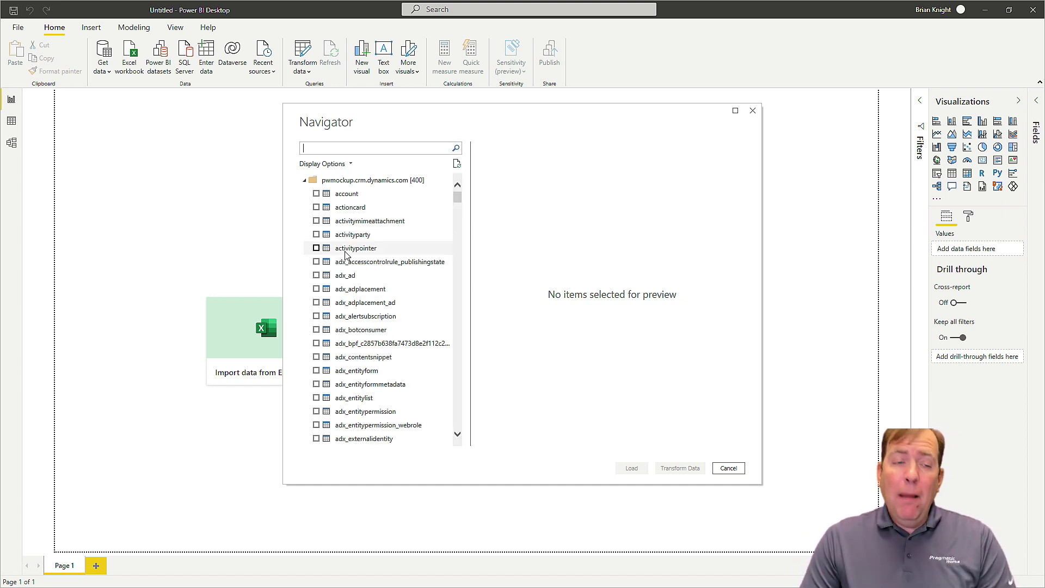
# Step: Filter the Navigator by 'ke', tick kent_achievement and kent_tenureachievement, and transform the data
pyautogui.click(349, 147)
pyautogui.write('kent')
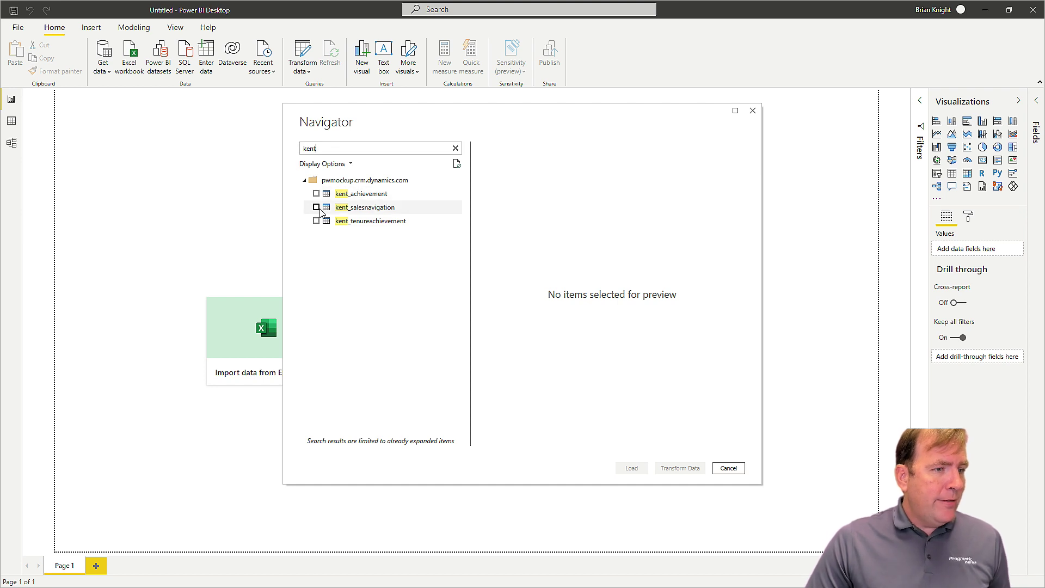
pyautogui.click(316, 194)
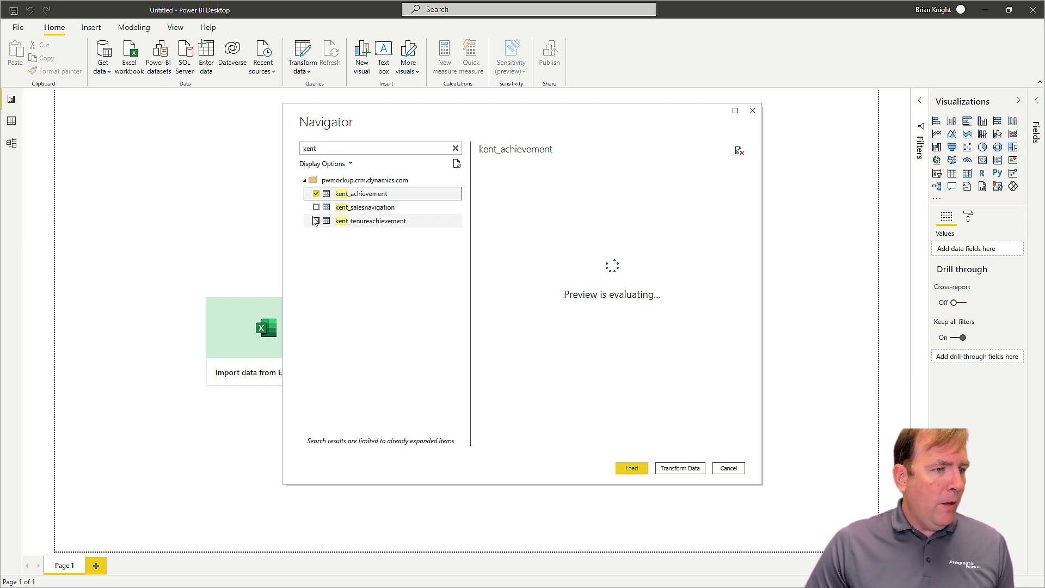
pyautogui.click(316, 221)
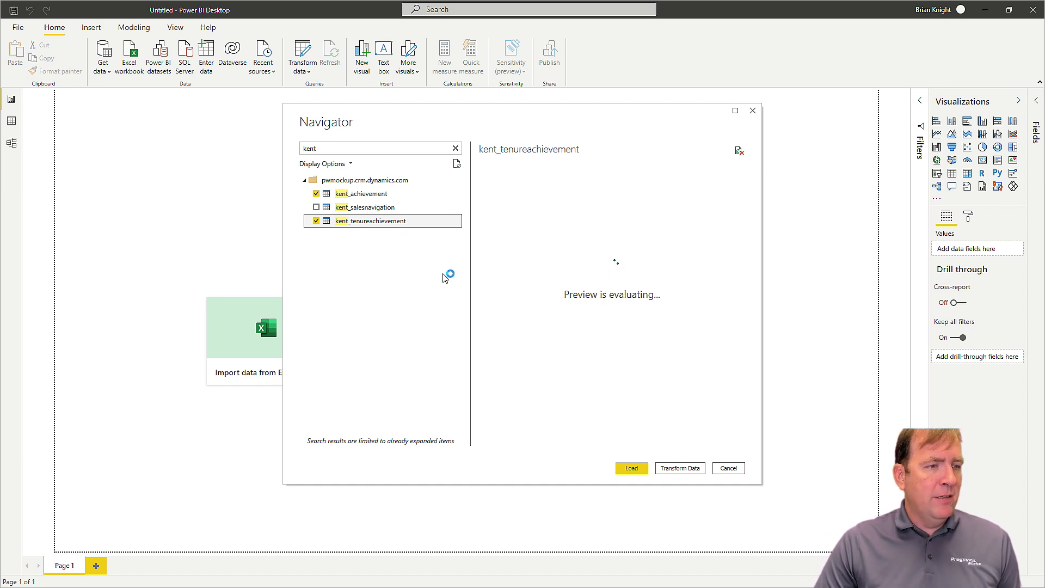
pyautogui.click(691, 469)
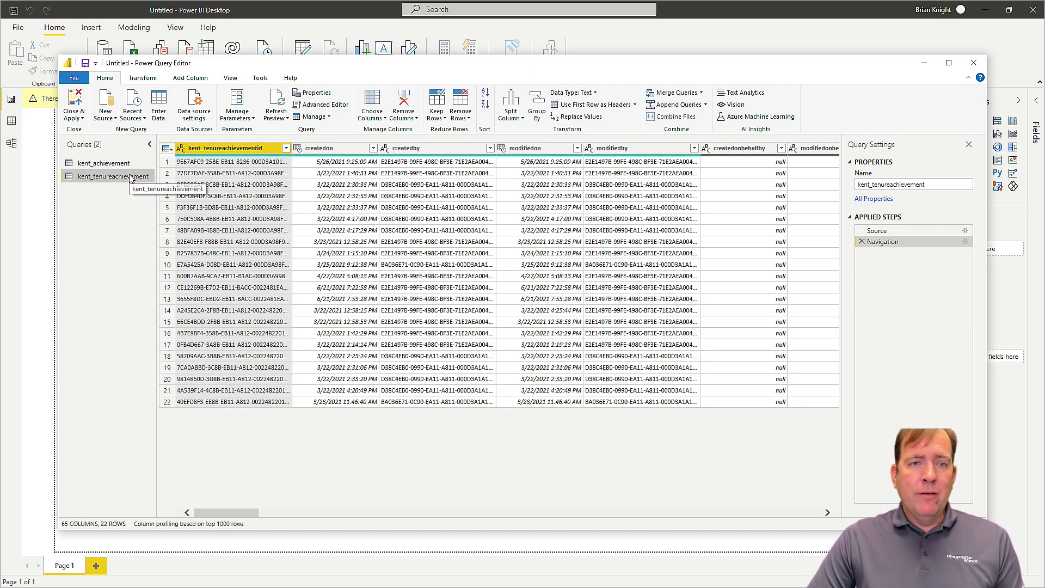
# Step: Rename the kent_tenureachievement query to 'Tenure Achievement Log'
pyautogui.moveTo(131, 178); pyautogui.dragTo(110, 180)
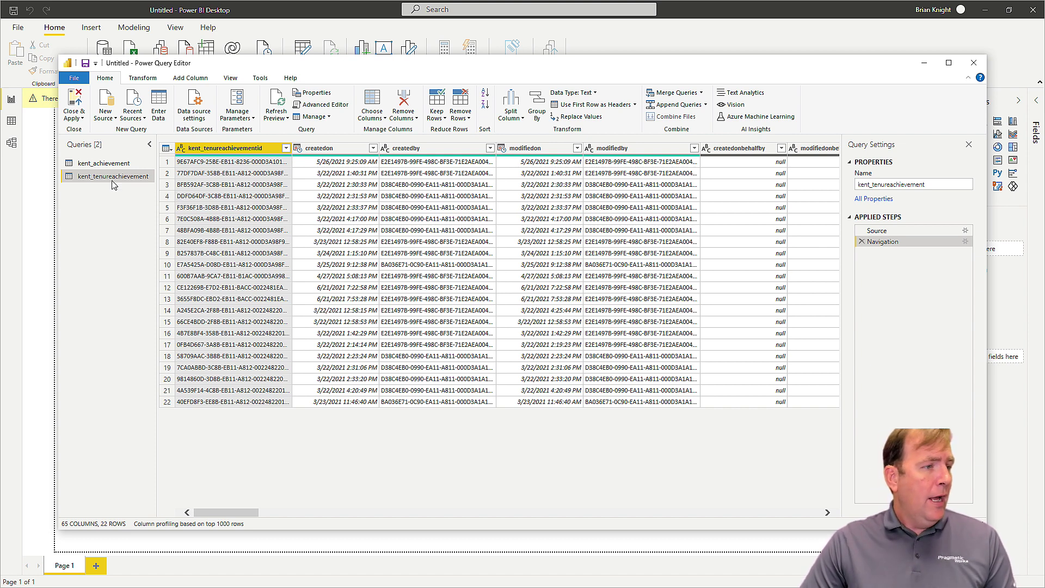
pyautogui.doubleClick(113, 176)
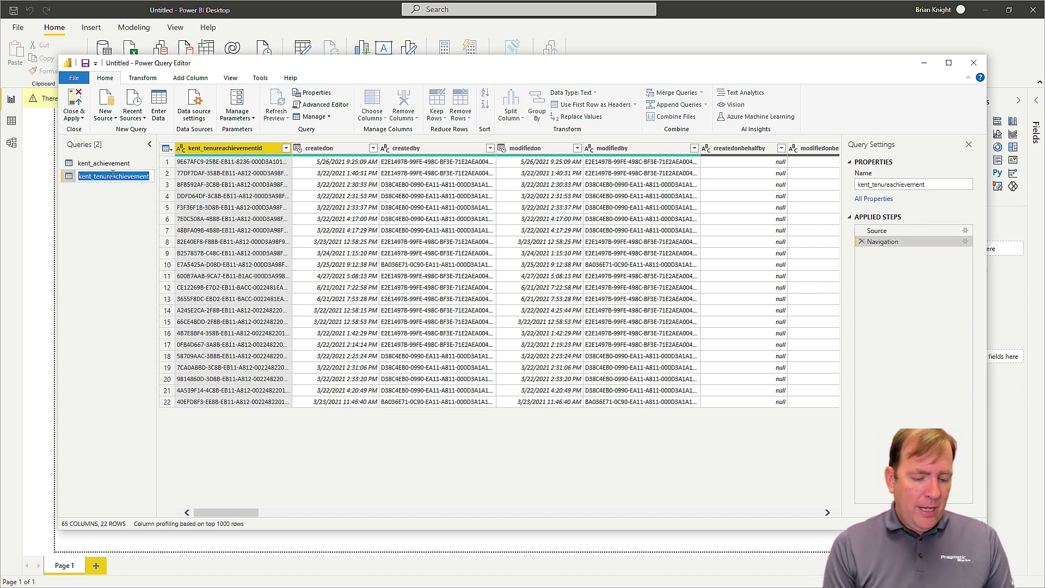
pyautogui.write('Tenur')
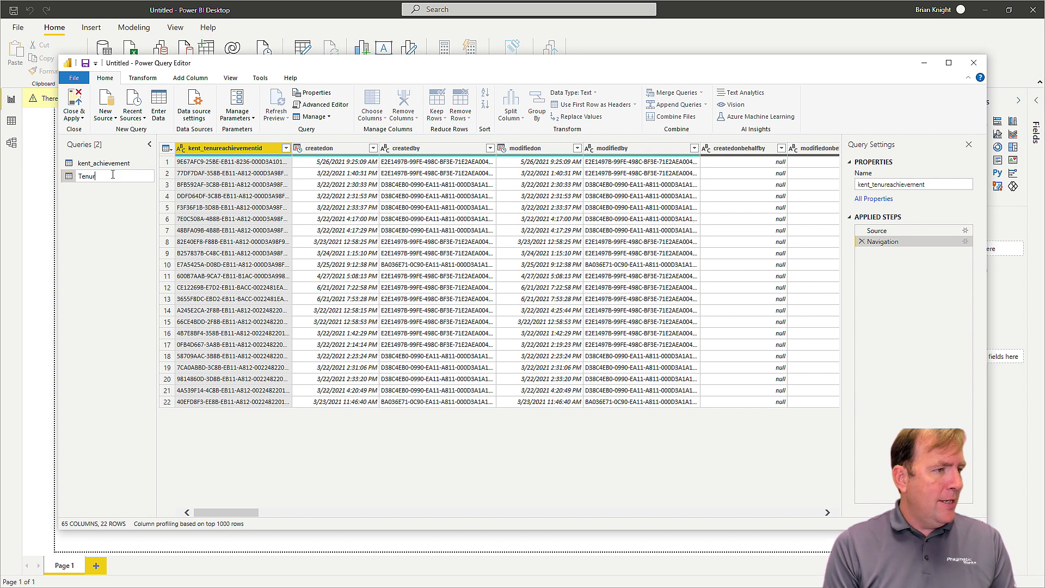
pyautogui.write('e Achievement Log')
pyautogui.press('Return')
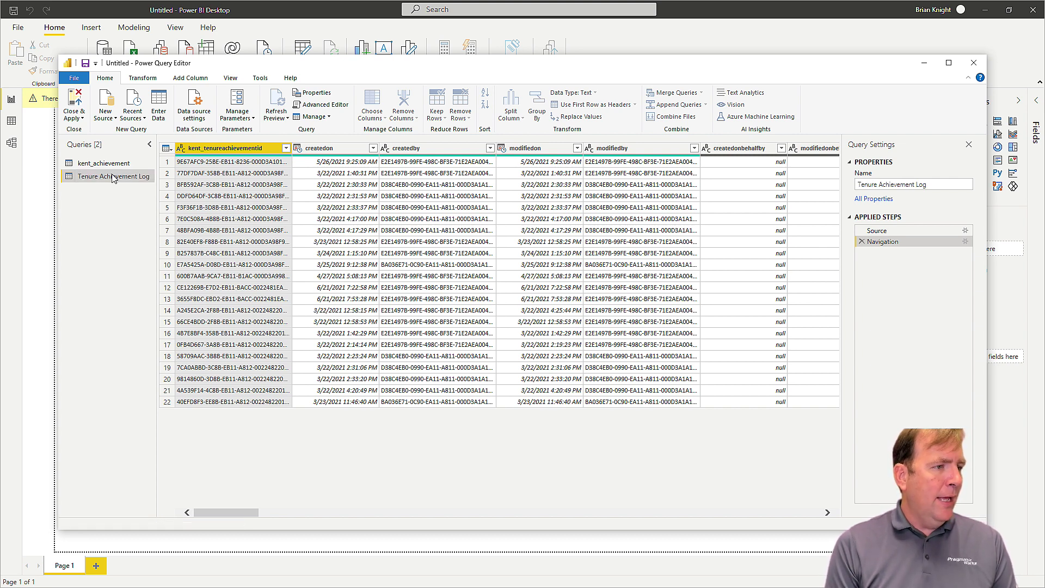
pyautogui.click(337, 153)
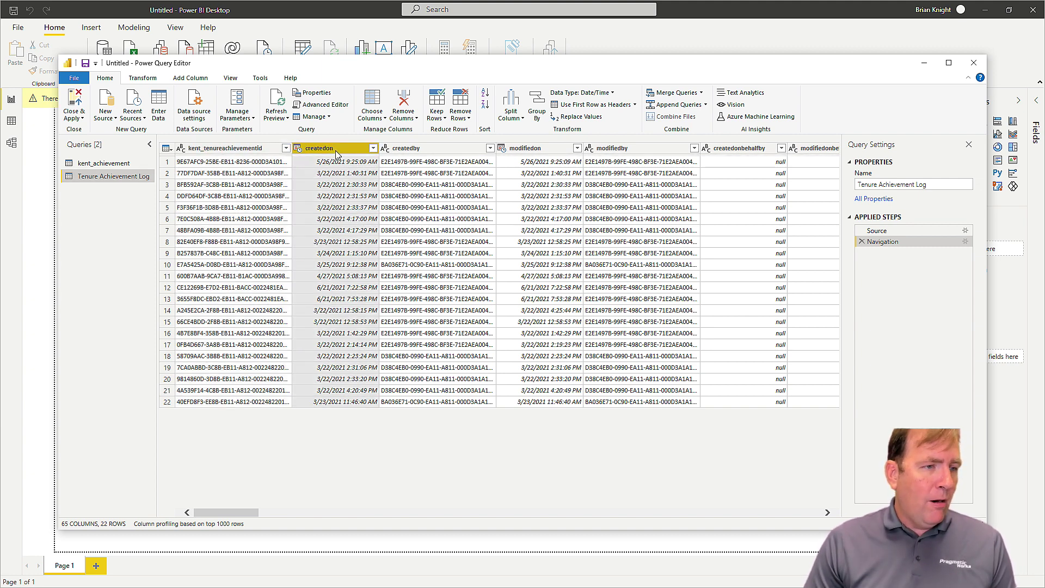
# Step: Delete the system columns from createdby up to the kent_ columns, leaving 38 columns
pyautogui.click(444, 155)
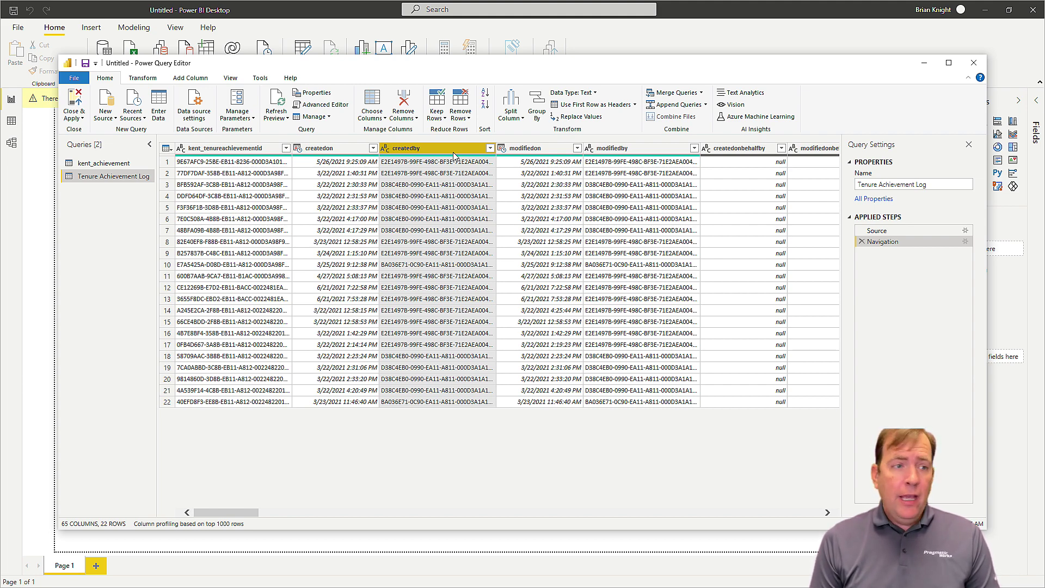
pyautogui.hotkey('shift', 'Right')
pyautogui.hotkey('shift', 'Right')
pyautogui.hotkey('shift', 'Right')
pyautogui.hotkey('shift', 'Right')
pyautogui.hotkey('shift', 'Right')
pyautogui.hotkey('shift', 'Right')
pyautogui.hotkey('shift', 'Right')
pyautogui.hotkey('shift', 'Right')
pyautogui.hotkey('shift', 'Right')
pyautogui.hotkey('shift', 'Right')
pyautogui.hotkey('shift', 'Right')
pyautogui.hotkey('shift', 'Right')
pyautogui.hotkey('shift', 'Right')
pyautogui.hotkey('shift', 'Right')
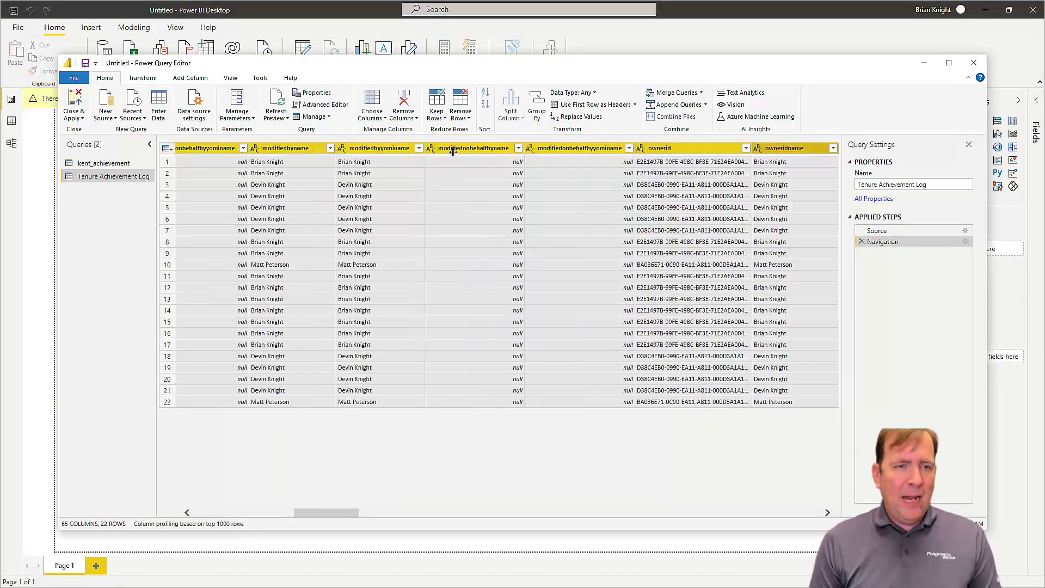
pyautogui.hotkey('shift', 'Right')
pyautogui.hotkey('shift', 'Right')
pyautogui.hotkey('shift', 'Right')
pyautogui.hotkey('shift', 'Right')
pyautogui.hotkey('shift', 'Right')
pyautogui.hotkey('shift', 'Right')
pyautogui.hotkey('shift', 'Right')
pyautogui.hotkey('shift', 'Right')
pyautogui.hotkey('shift', 'Right')
pyautogui.hotkey('shift', 'Right')
pyautogui.hotkey('shift', 'Right')
pyautogui.hotkey('shift', 'Right')
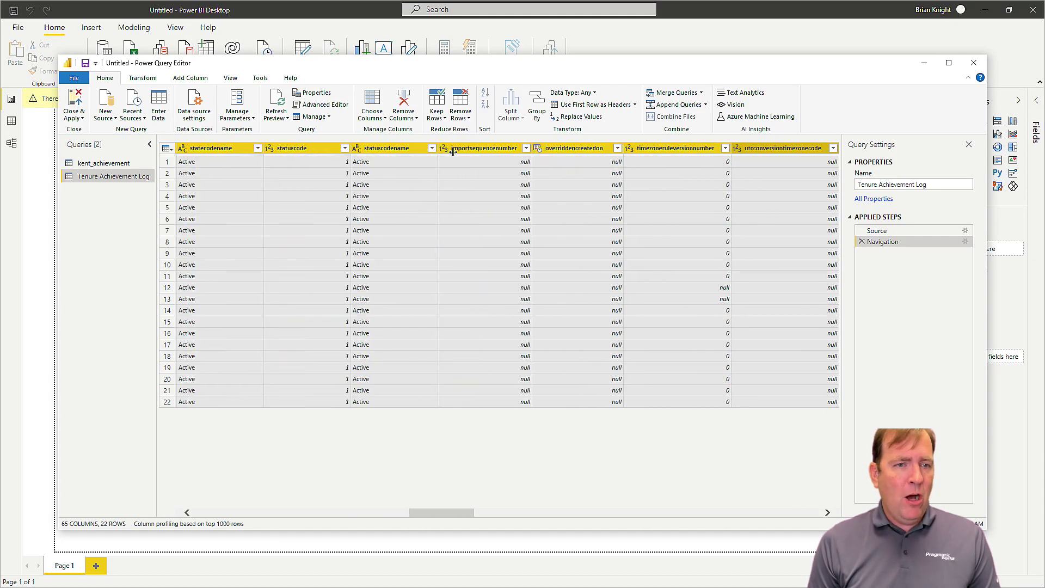
pyautogui.hotkey('shift', 'Right')
pyautogui.hotkey('shift', 'Right')
pyautogui.hotkey('shift', 'Right')
pyautogui.hotkey('shift', 'Left')
pyautogui.hotkey('shift', 'Left')
pyautogui.hotkey('shift', 'Left')
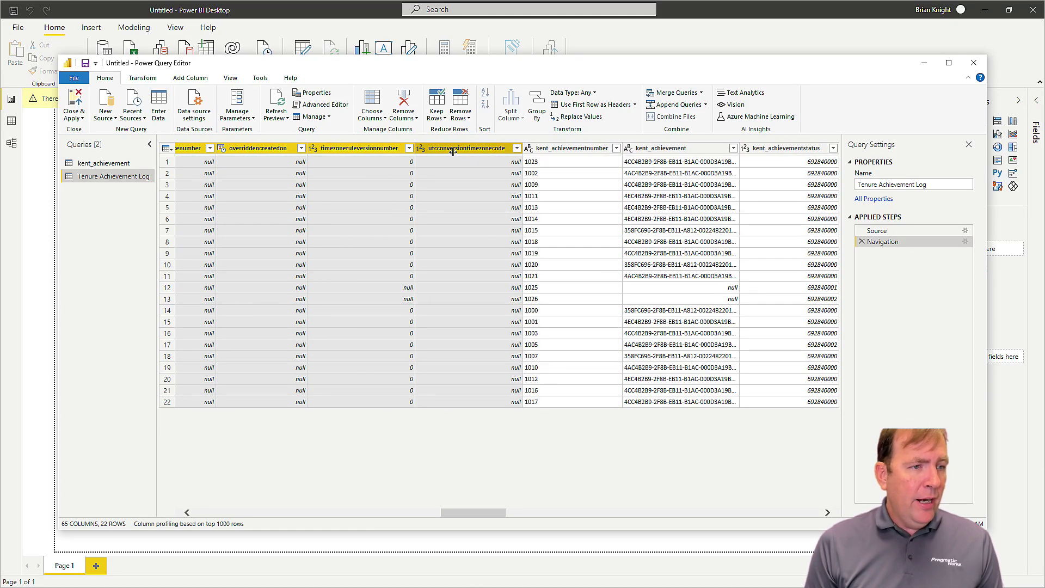
pyautogui.press('Delete')
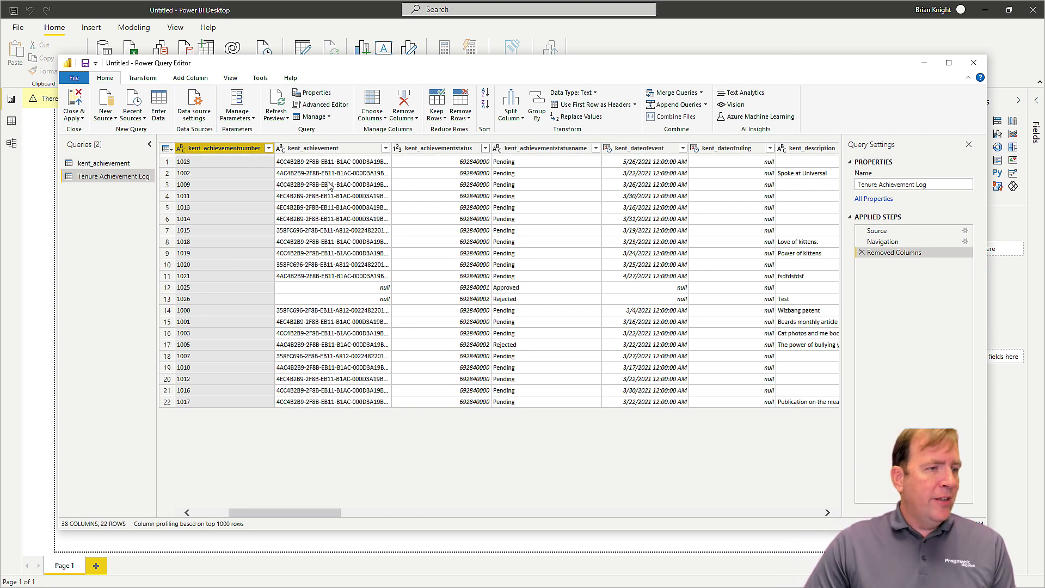
pyautogui.click(326, 149)
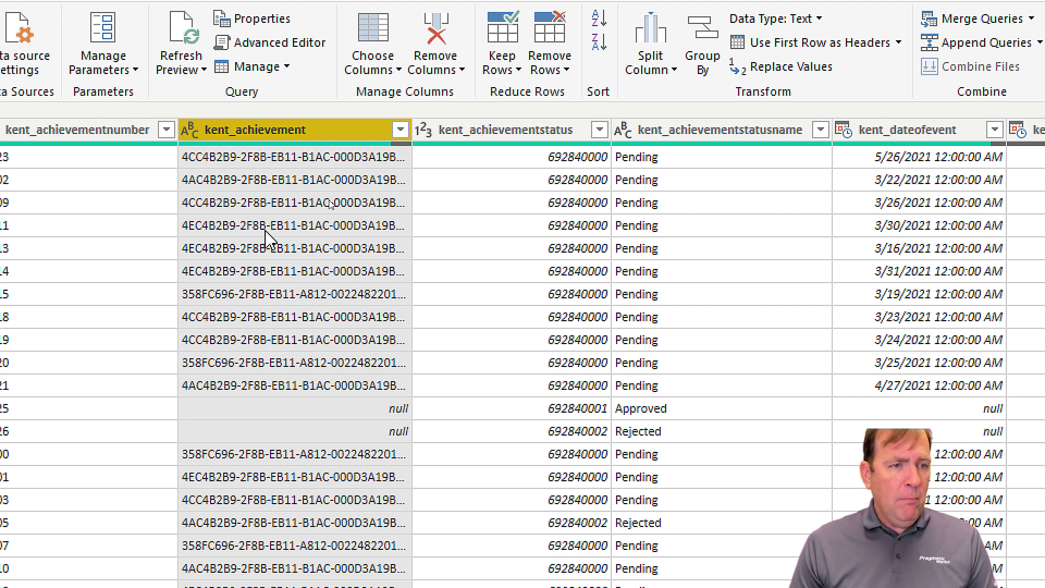
pyautogui.click(734, 272)
pyautogui.press('Right')
pyautogui.press('Right')
pyautogui.press('Right')
pyautogui.press('Right')
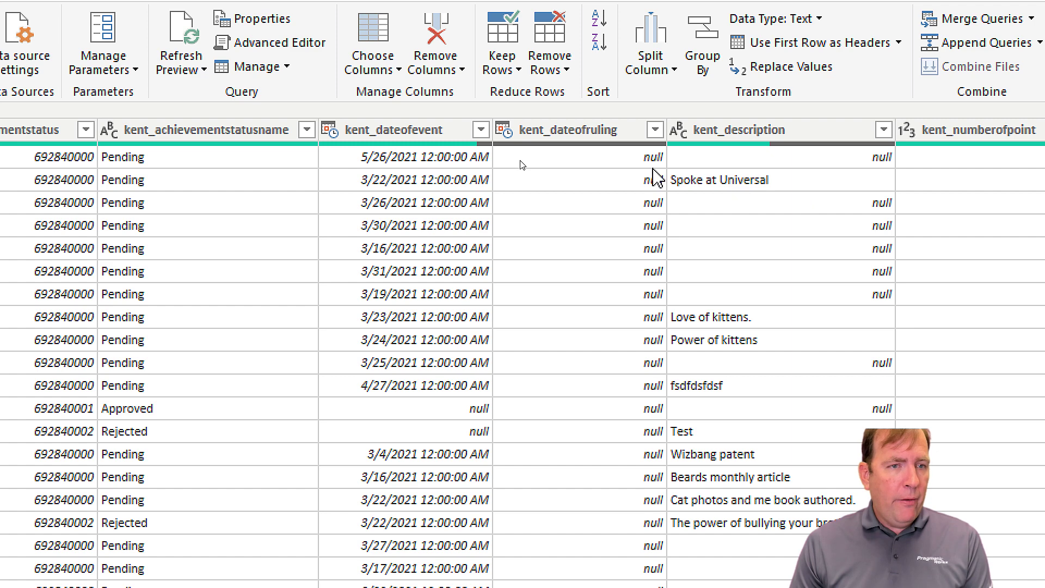
pyautogui.hscroll(3, 602, 187)
pyautogui.hscroll(5, 603, 187)
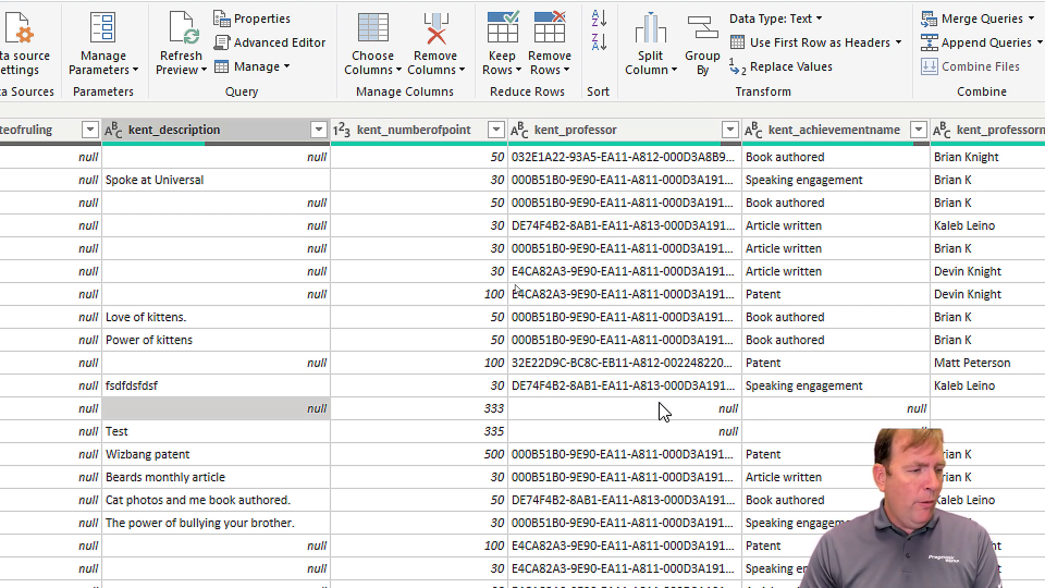
pyautogui.hscroll(-6, 663, 411)
pyautogui.hscroll(-2, 404, 266)
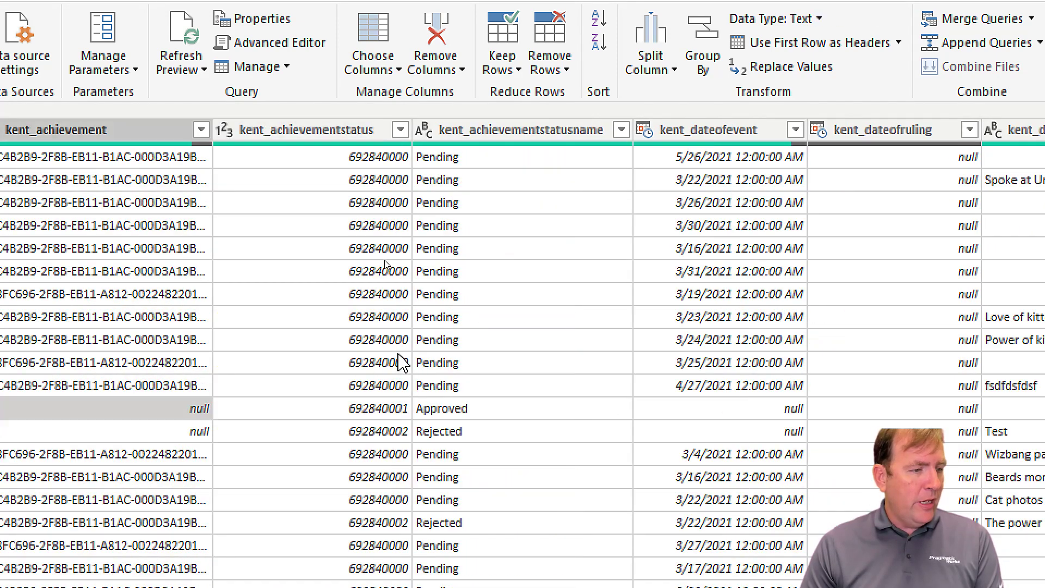
pyautogui.hscroll(-2, 403, 362)
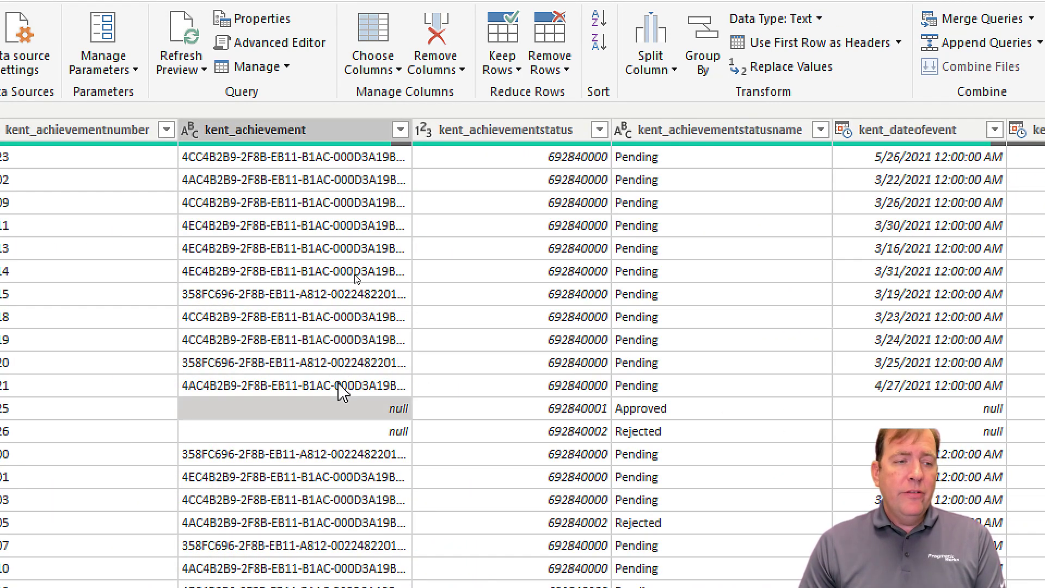
pyautogui.press('Right')
pyautogui.press('Right')
pyautogui.press('Right')
pyautogui.press('Right')
pyautogui.press('Right')
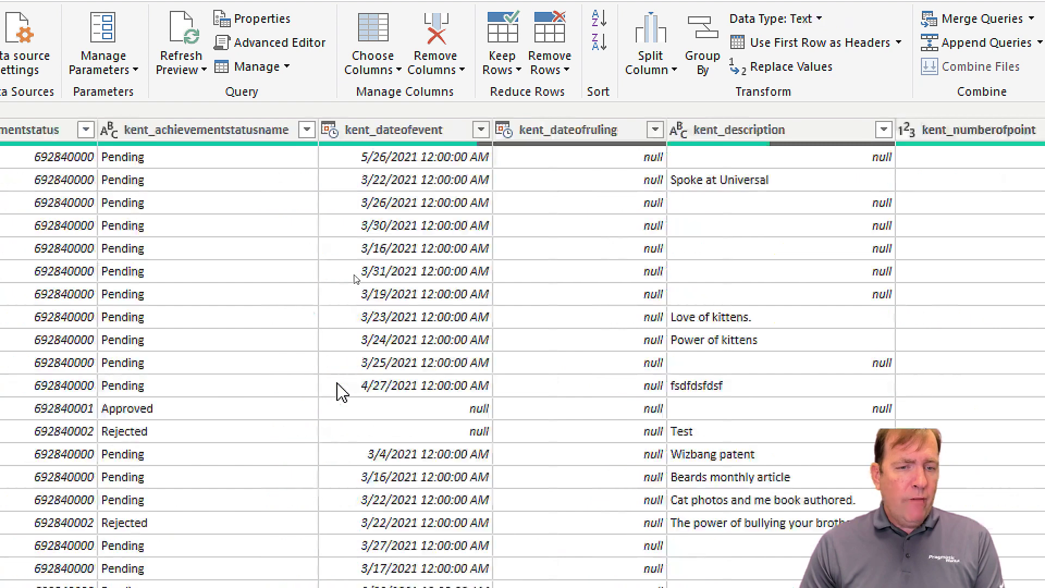
pyautogui.hscroll(8, 342, 391)
pyautogui.hscroll(1, 697, 401)
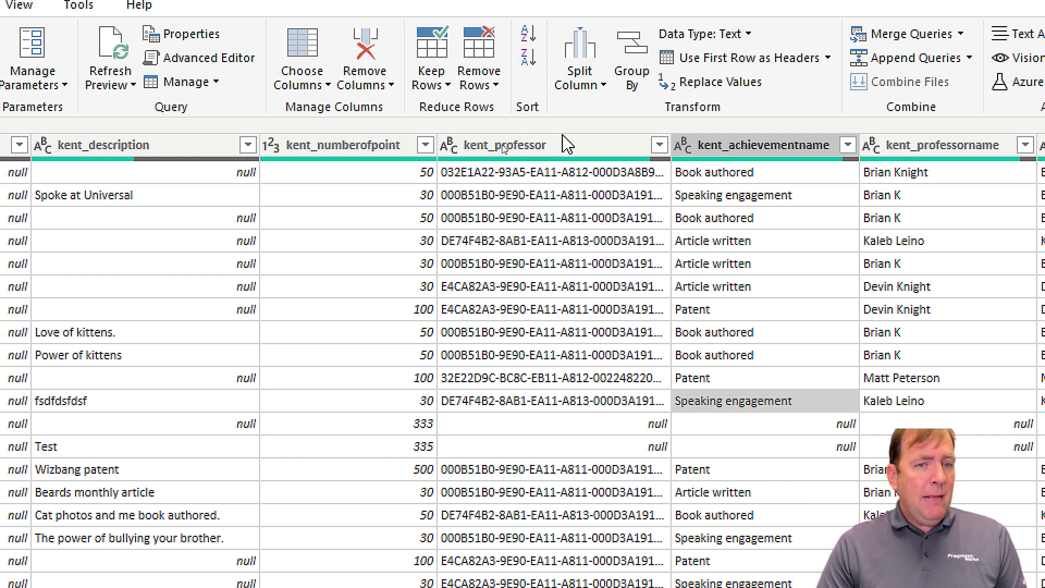
pyautogui.click(502, 148)
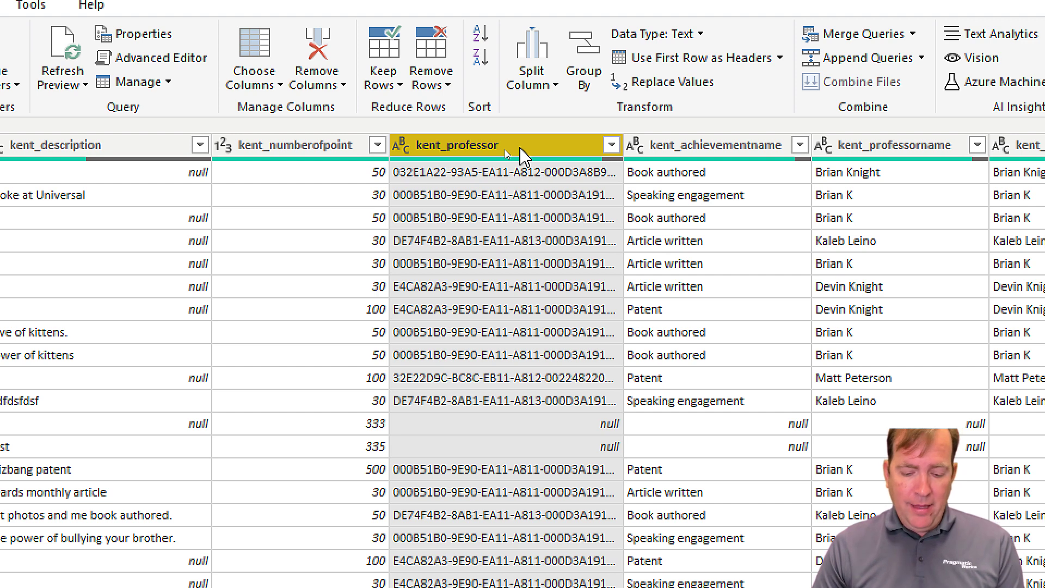
# Step: Delete the kent_professor column and the related-table columns from activitypointer through team
pyautogui.press('Delete')
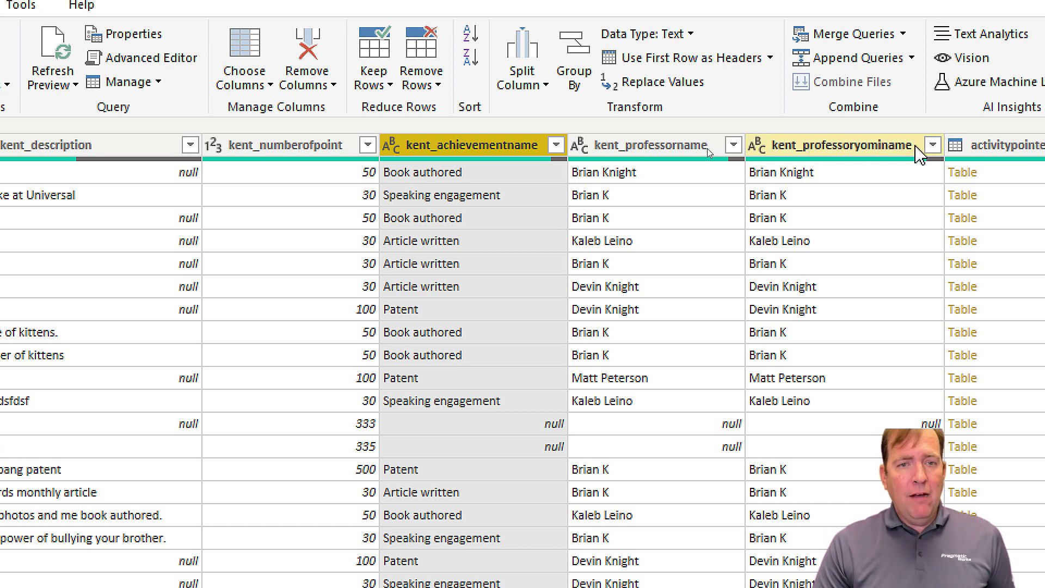
pyautogui.click(996, 146)
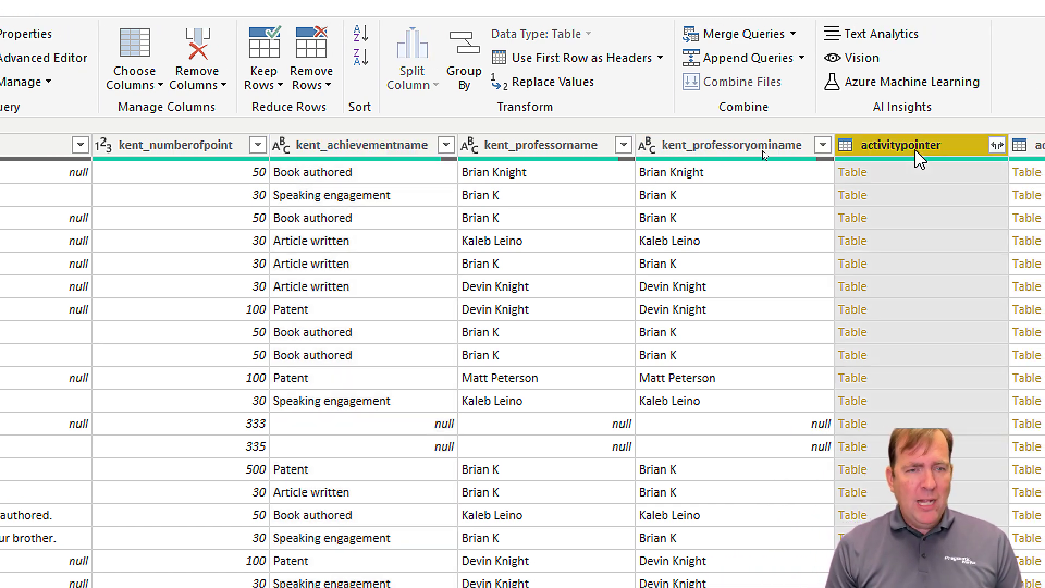
pyautogui.hotkey('shift', 'Right')
pyautogui.hotkey('shift', 'Right')
pyautogui.hotkey('shift', 'Right')
pyautogui.hotkey('shift', 'Right')
pyautogui.hotkey('shift', 'Right')
pyautogui.hotkey('shift', 'Right')
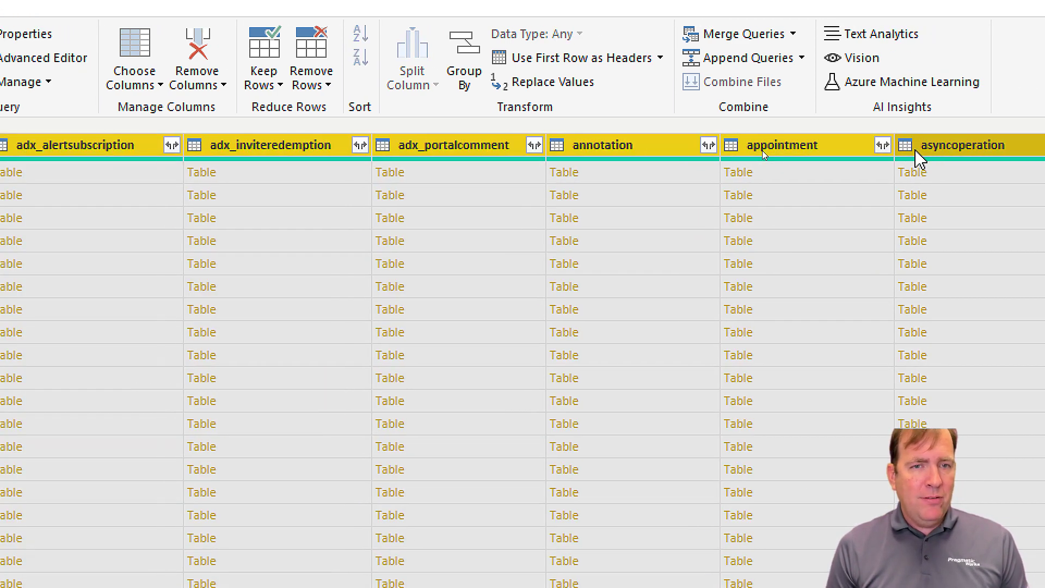
pyautogui.hotkey('shift', 'Right')
pyautogui.hotkey('shift', 'Right')
pyautogui.hotkey('shift', 'Right')
pyautogui.hotkey('shift', 'Right')
pyautogui.hotkey('shift', 'Right')
pyautogui.hotkey('shift', 'Right')
pyautogui.hotkey('shift', 'Right')
pyautogui.hotkey('shift', 'Right')
pyautogui.hotkey('shift', 'Right')
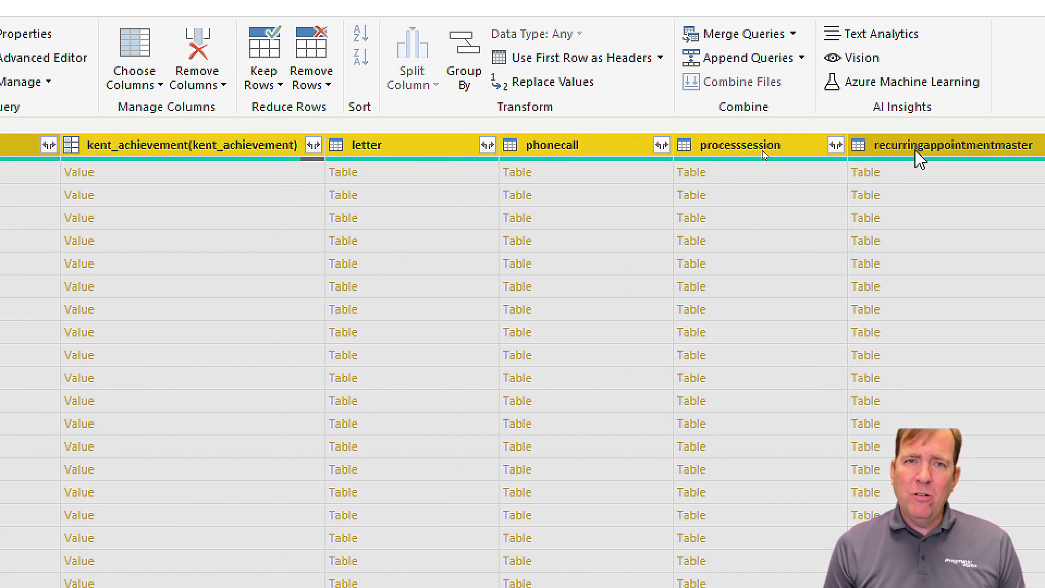
pyautogui.hotkey('shift', 'Right')
pyautogui.hotkey('shift', 'Right')
pyautogui.hotkey('shift', 'Right')
pyautogui.hotkey('shift', 'Right')
pyautogui.hotkey('shift', 'Right')
pyautogui.hotkey('shift', 'Right')
pyautogui.hotkey('shift', 'Right')
pyautogui.hotkey('shift', 'Right')
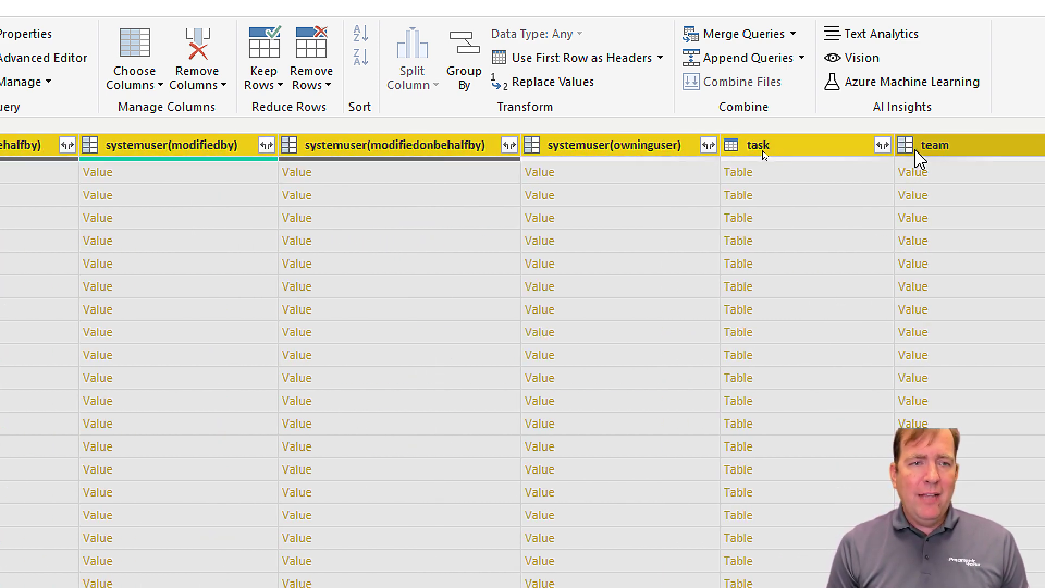
pyautogui.press('Delete')
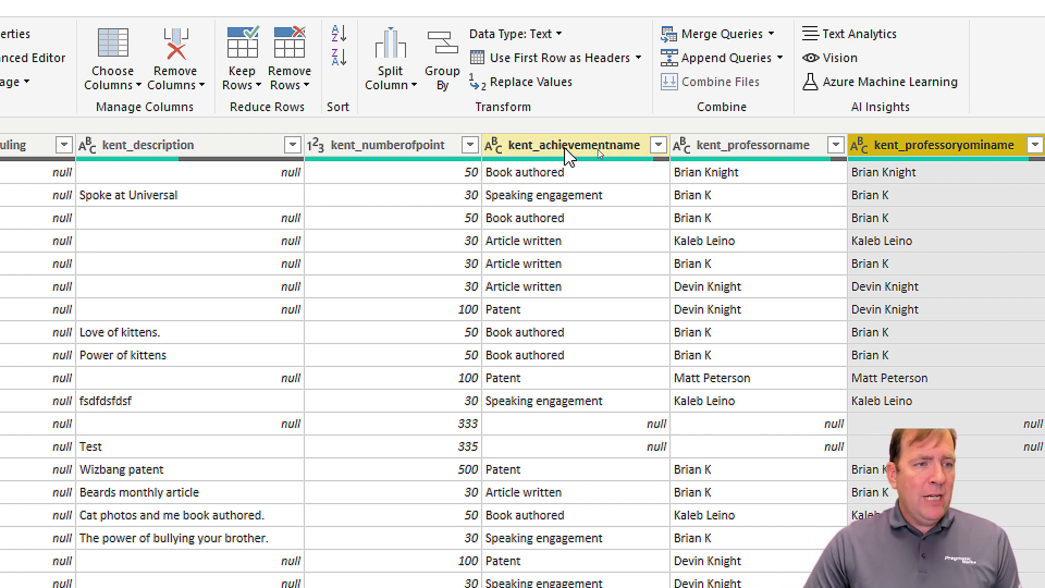
# Step: Rename the kent_achievementname column header to 'Achievement Name'
pyautogui.doubleClick(567, 148)
pyautogui.write('Acheivem')
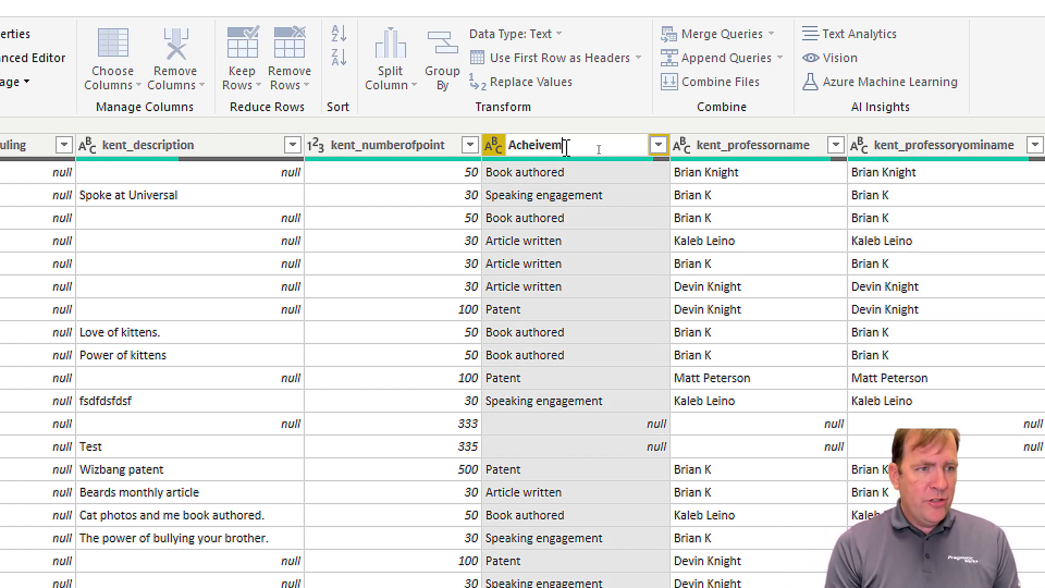
pyautogui.press('BackSpace')
pyautogui.press('BackSpace')
pyautogui.press('BackSpace')
pyautogui.press('BackSpace')
pyautogui.write('ievement Name')
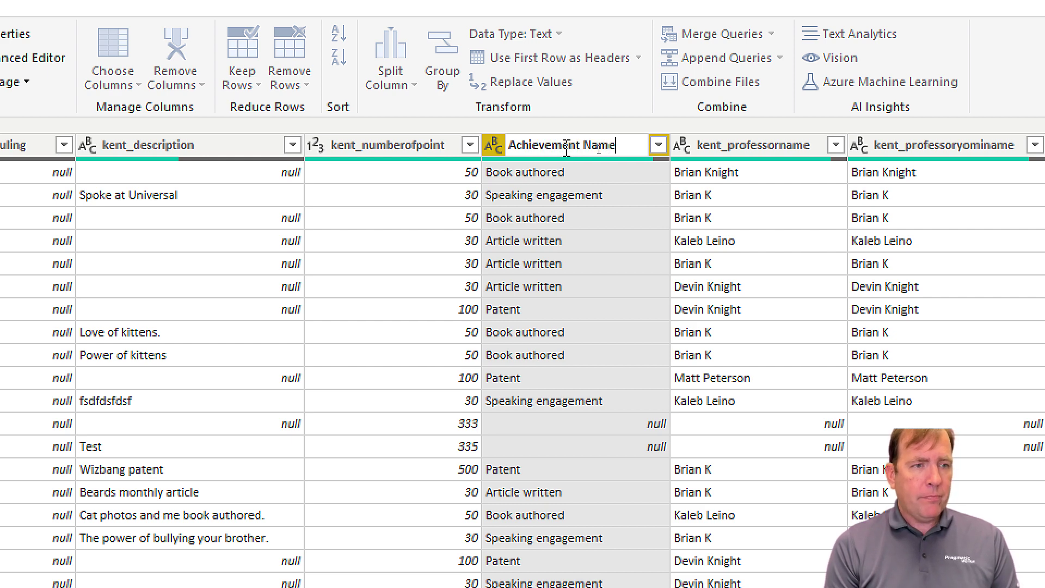
pyautogui.press('Return')
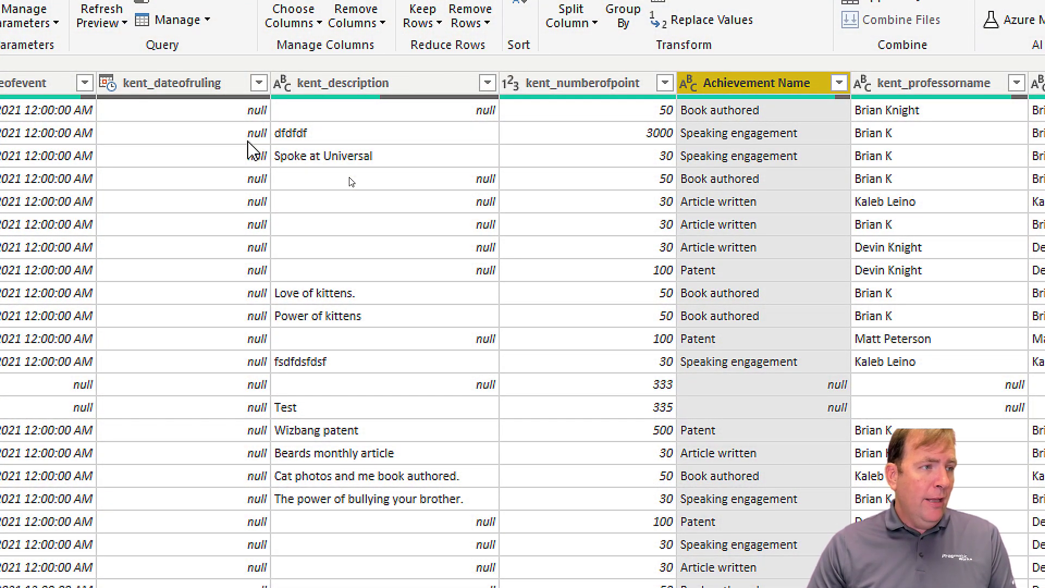
pyautogui.click(248, 141)
pyautogui.press('Left')
pyautogui.press('Left')
pyautogui.press('Left')
pyautogui.press('Left')
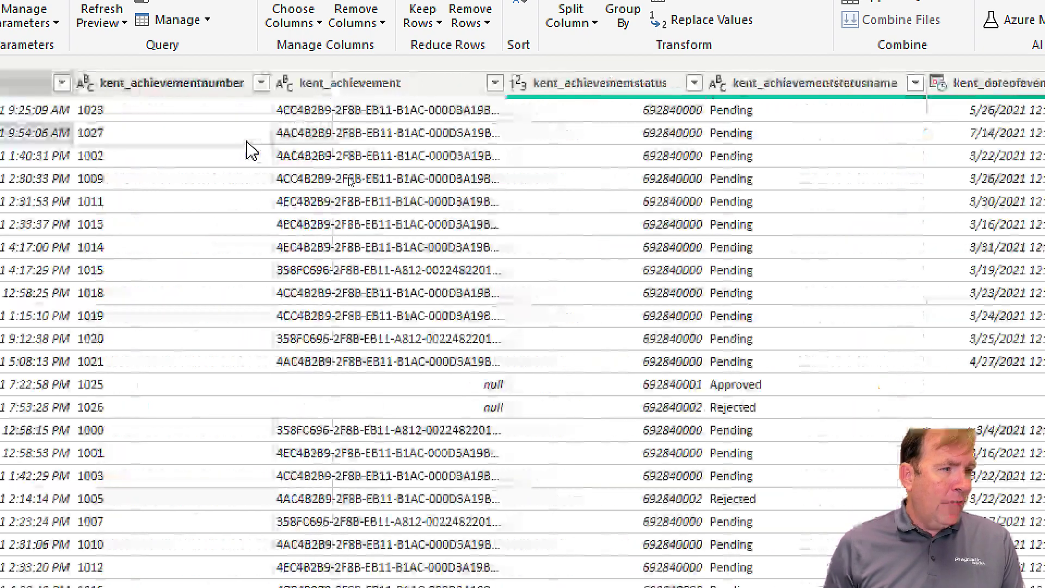
pyautogui.press('Right')
pyautogui.press('Right')
pyautogui.press('Left')
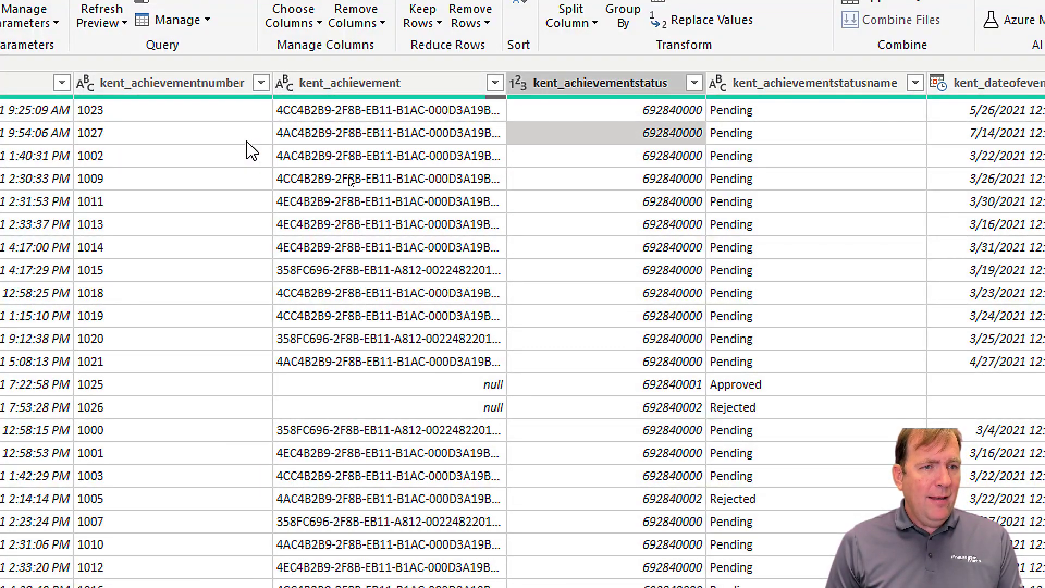
pyautogui.press('Right')
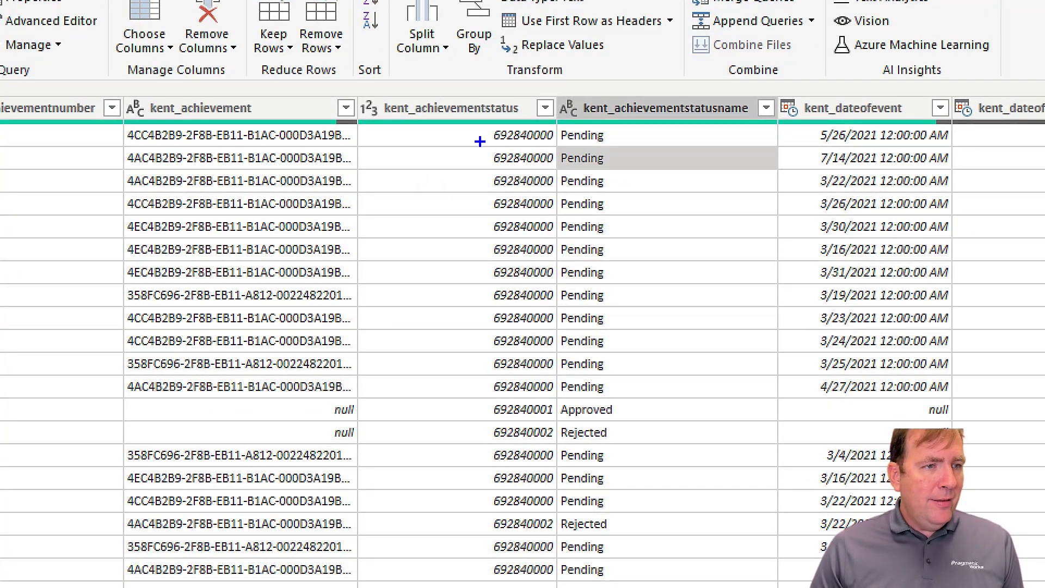
pyautogui.moveTo(476, 133); pyautogui.dragTo(447, 144)
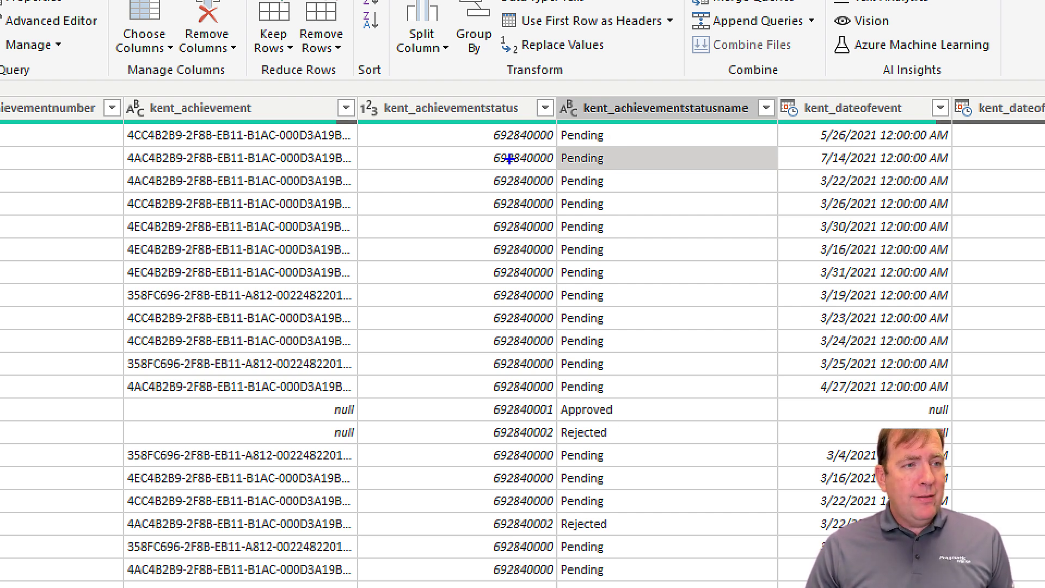
pyautogui.moveTo(488, 115); pyautogui.dragTo(559, 146)
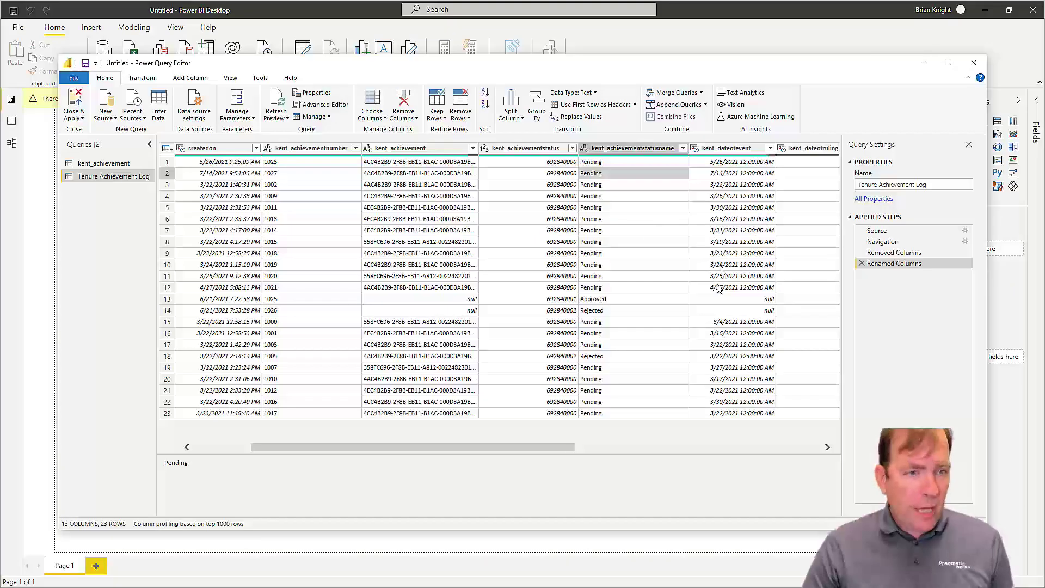
pyautogui.click(831, 391)
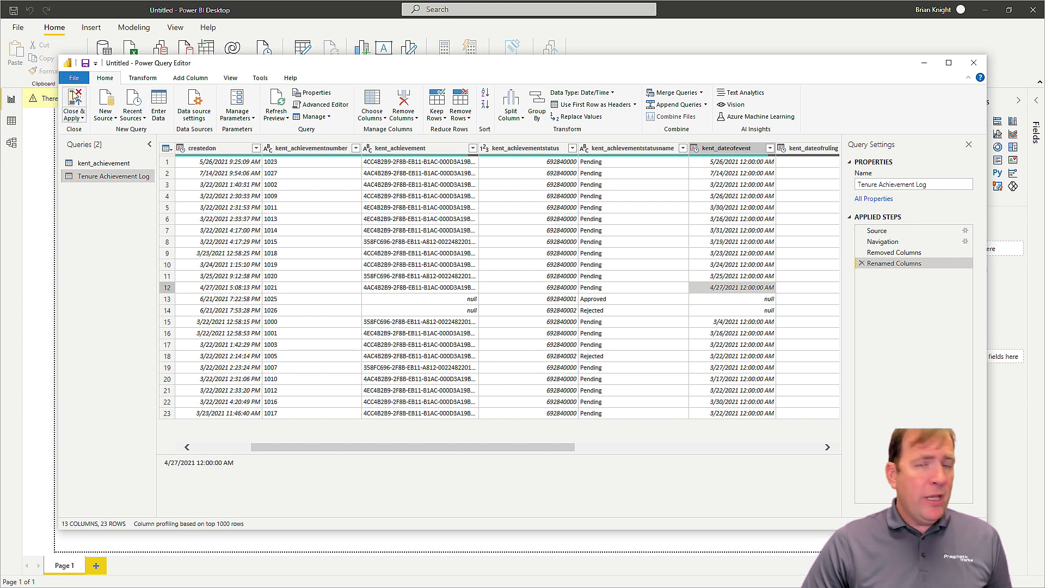
# Step: Apply the query edits and check the Tenure Achievement Log to kent_achievement relationship in Model view
pyautogui.click(75, 103)
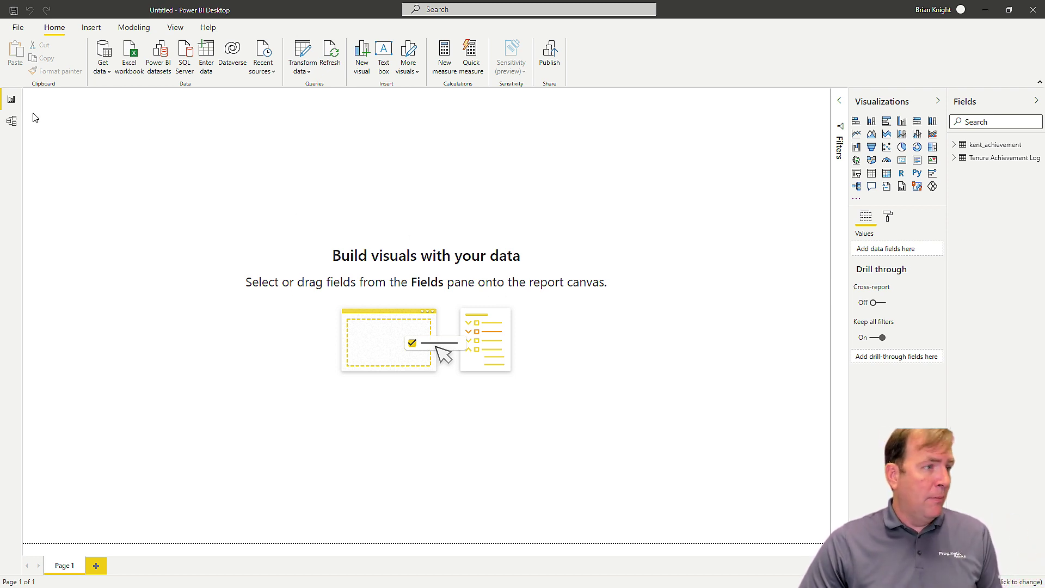
pyautogui.click(12, 120)
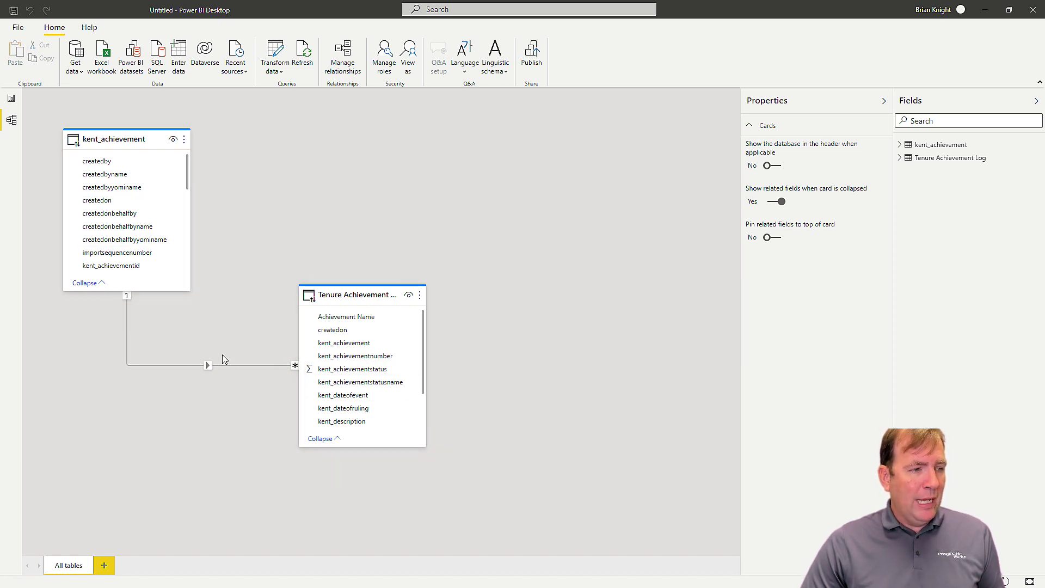
pyautogui.moveTo(342, 296); pyautogui.dragTo(433, 168)
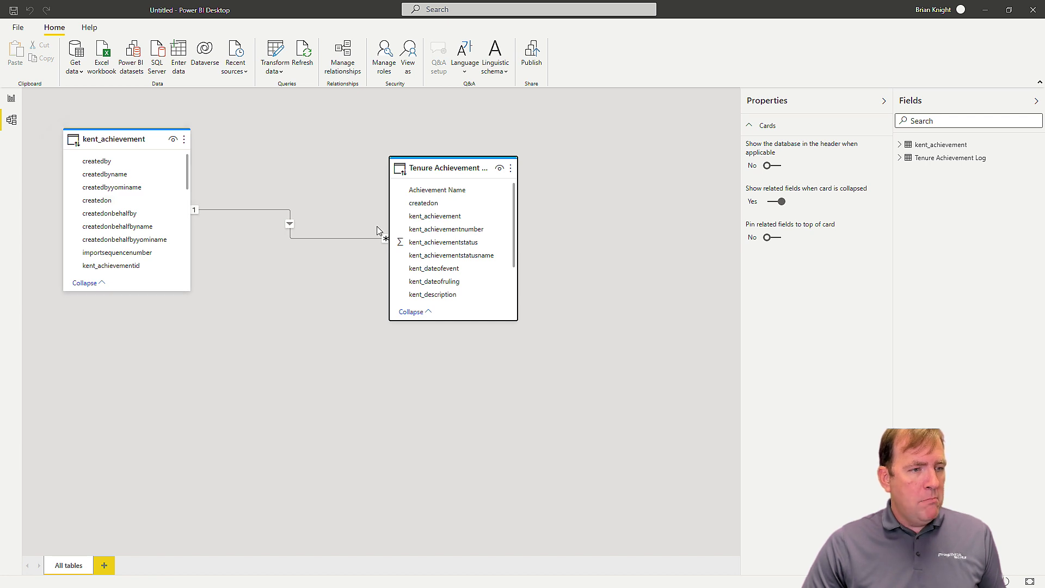
pyautogui.click(11, 100)
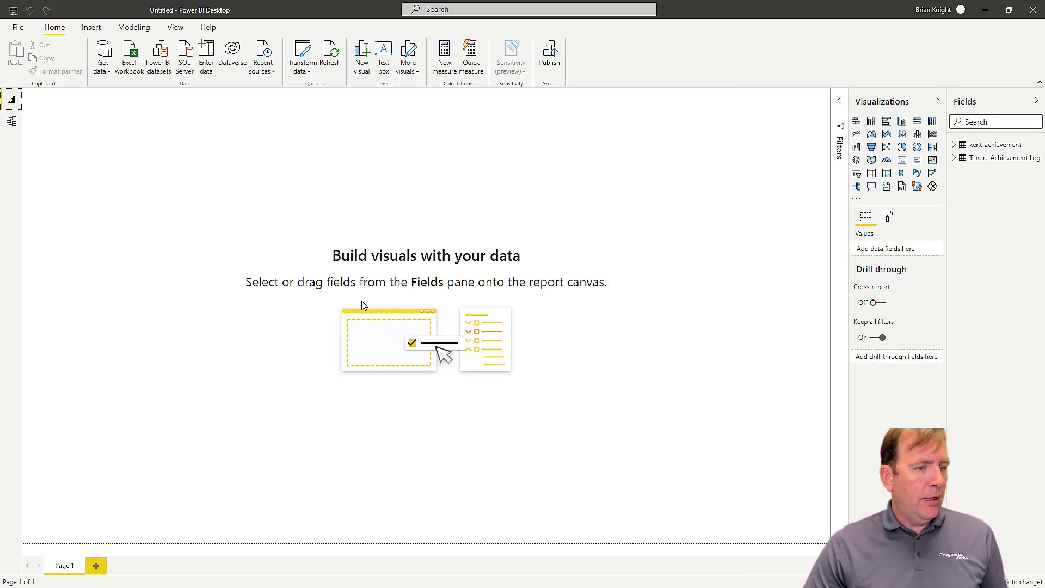
# Step: Try a table visual of Achievement Name and kent_achievementstatus, then delete it
pyautogui.click(963, 157)
pyautogui.click(971, 171)
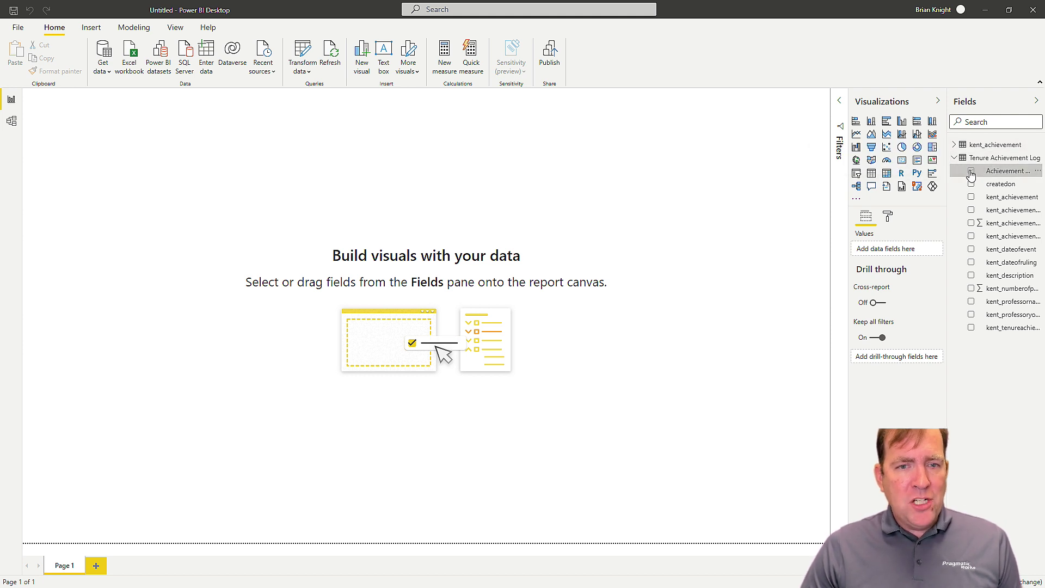
pyautogui.click(971, 223)
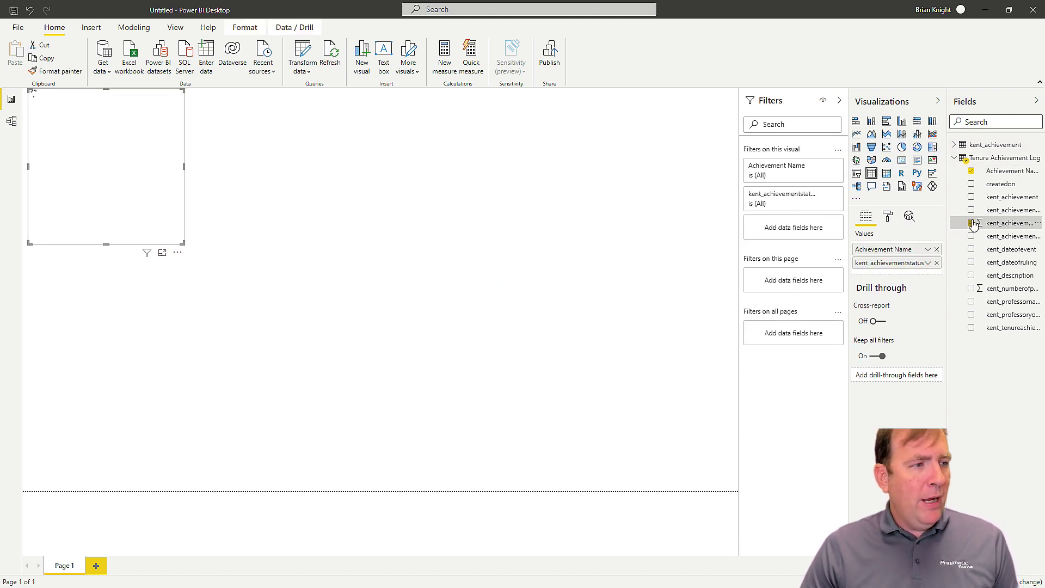
pyautogui.moveTo(182, 243); pyautogui.dragTo(290, 294)
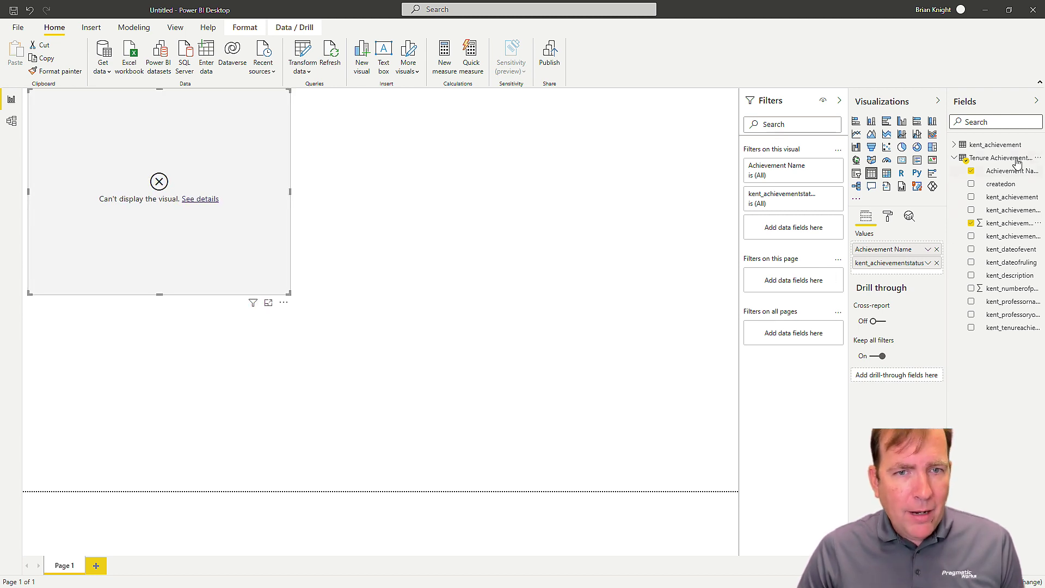
pyautogui.click(971, 171)
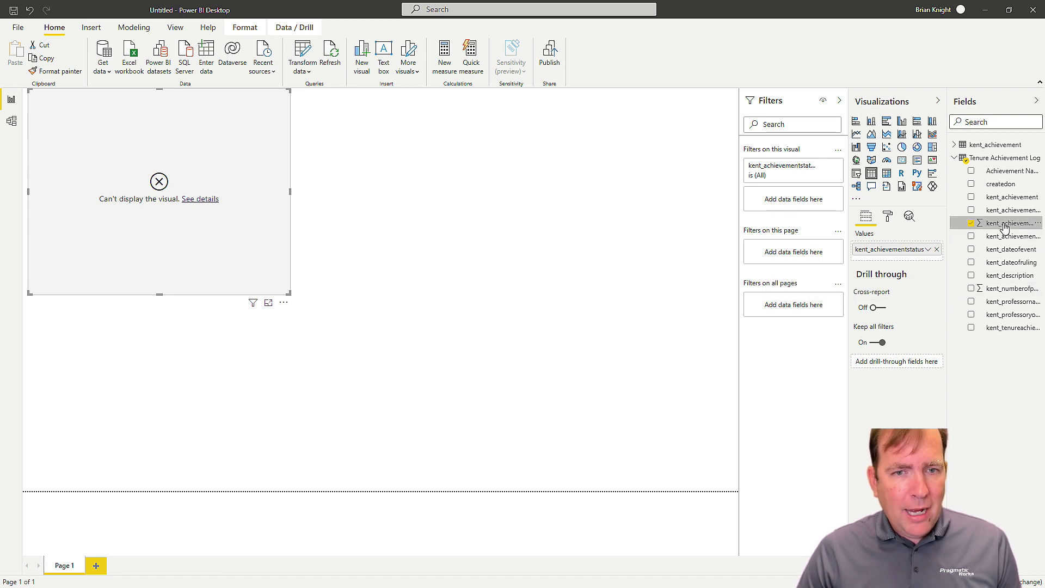
pyautogui.click(971, 223)
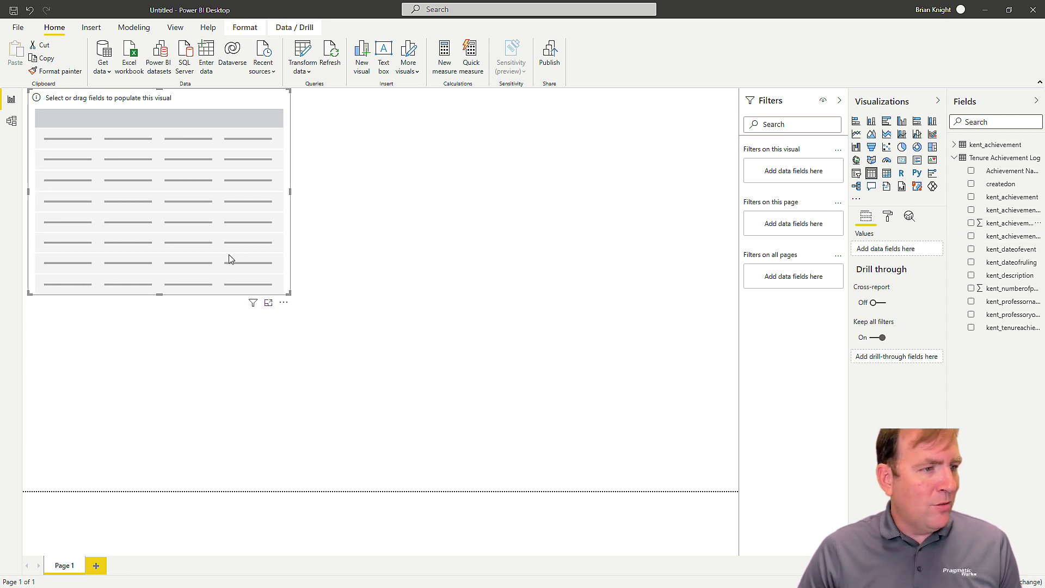
pyautogui.press('Delete')
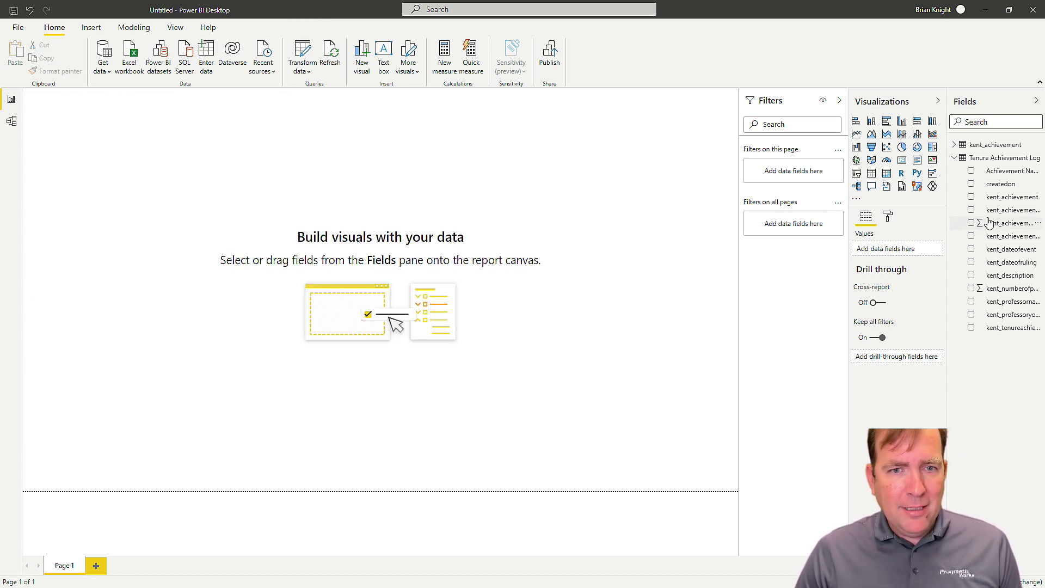
# Step: Create an enlarged column chart of kent_numberofpoint by Achievement Name
pyautogui.click(839, 102)
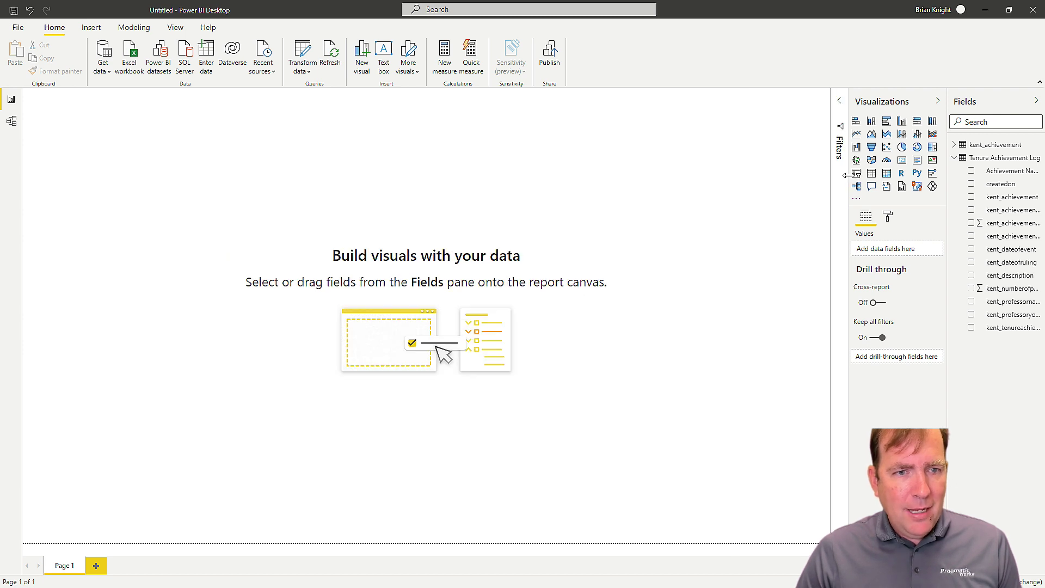
pyautogui.moveTo(846, 174); pyautogui.dragTo(782, 181)
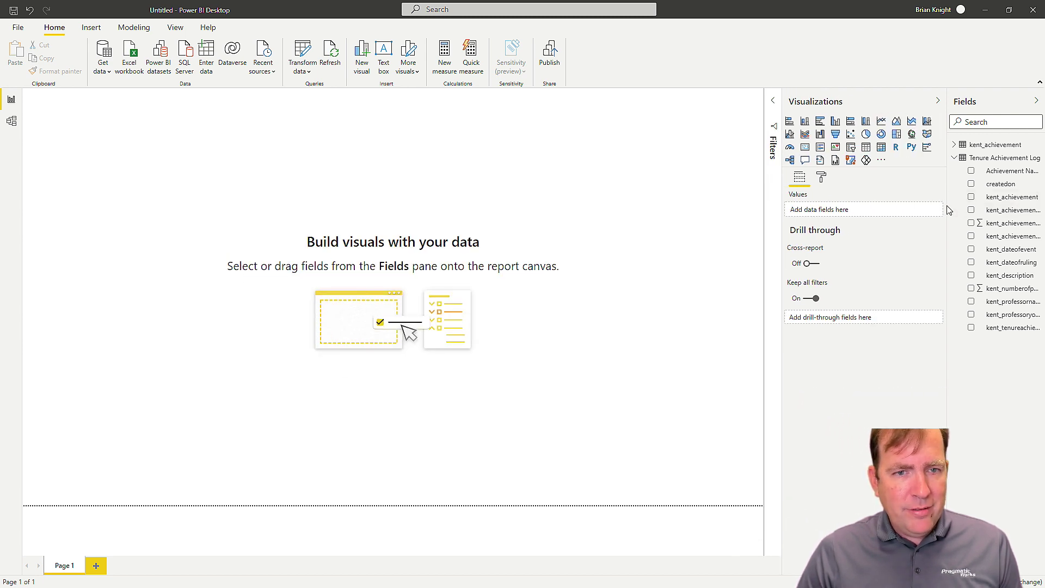
pyautogui.moveTo(947, 205); pyautogui.dragTo(884, 216)
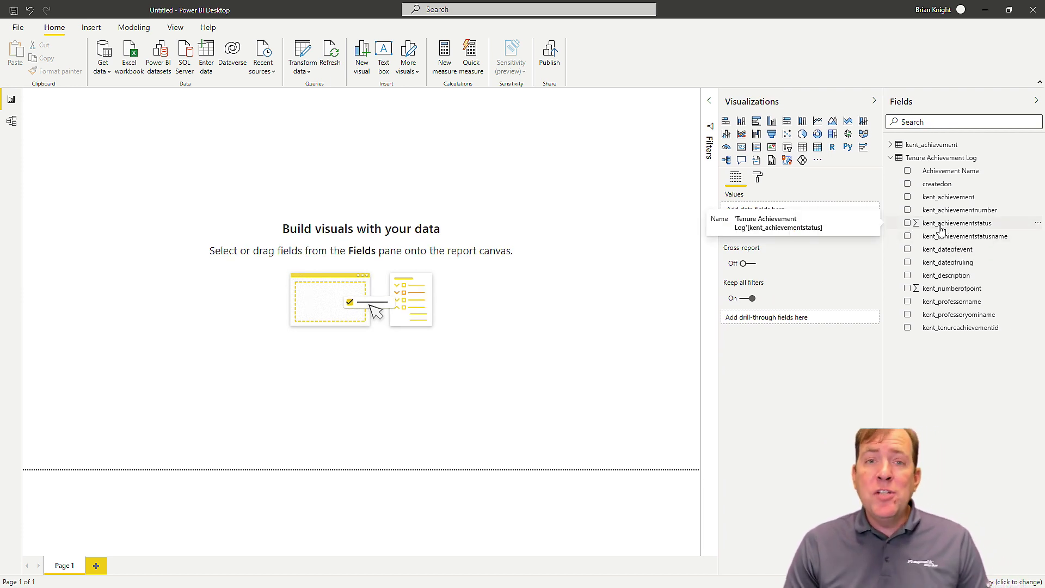
pyautogui.click(907, 289)
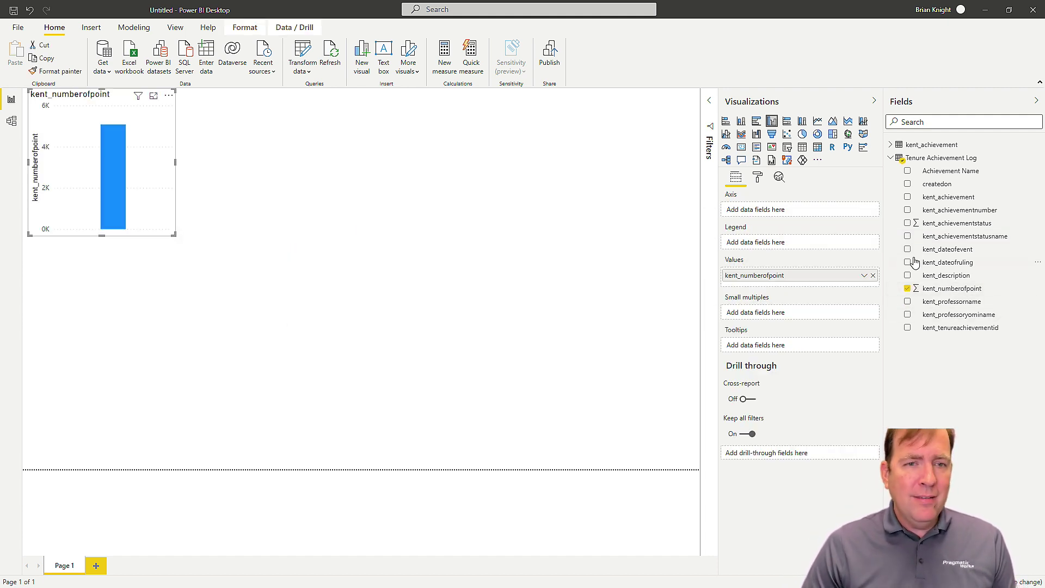
pyautogui.click(907, 172)
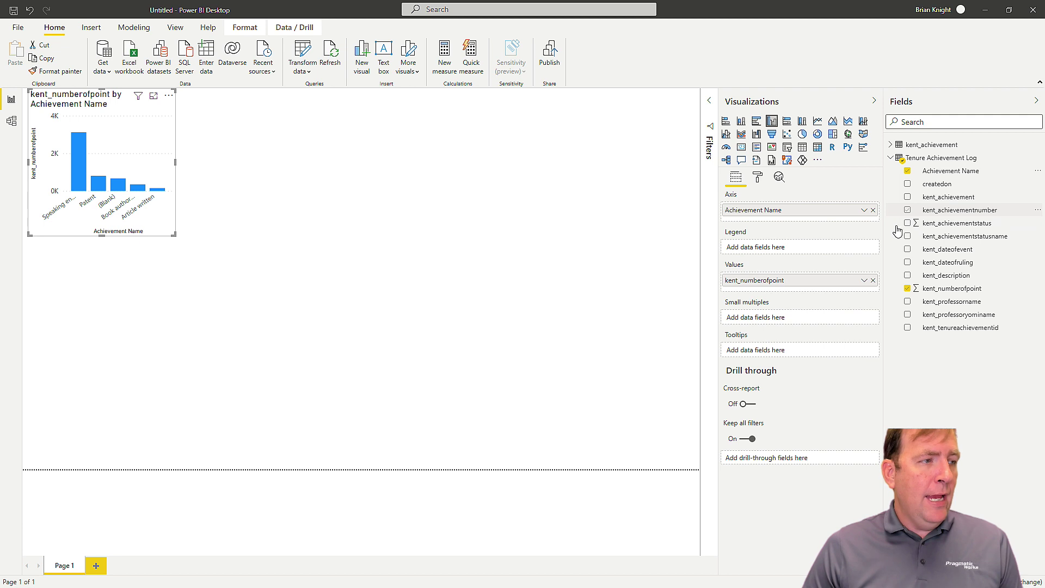
pyautogui.moveTo(170, 234); pyautogui.dragTo(578, 429)
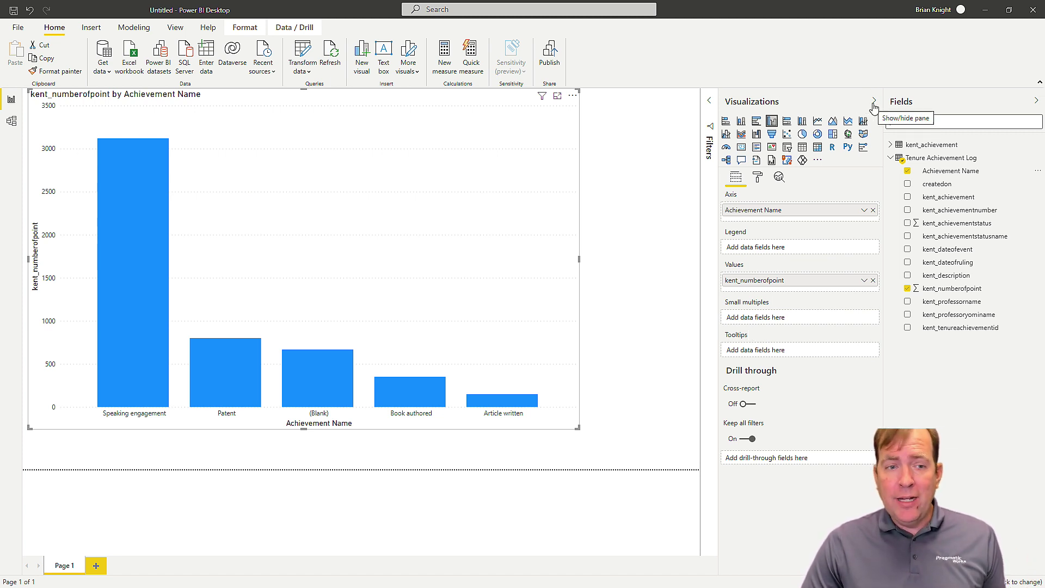
# Step: Switch on the page's auto page refresh with a 5-second interval
pyautogui.click(622, 309)
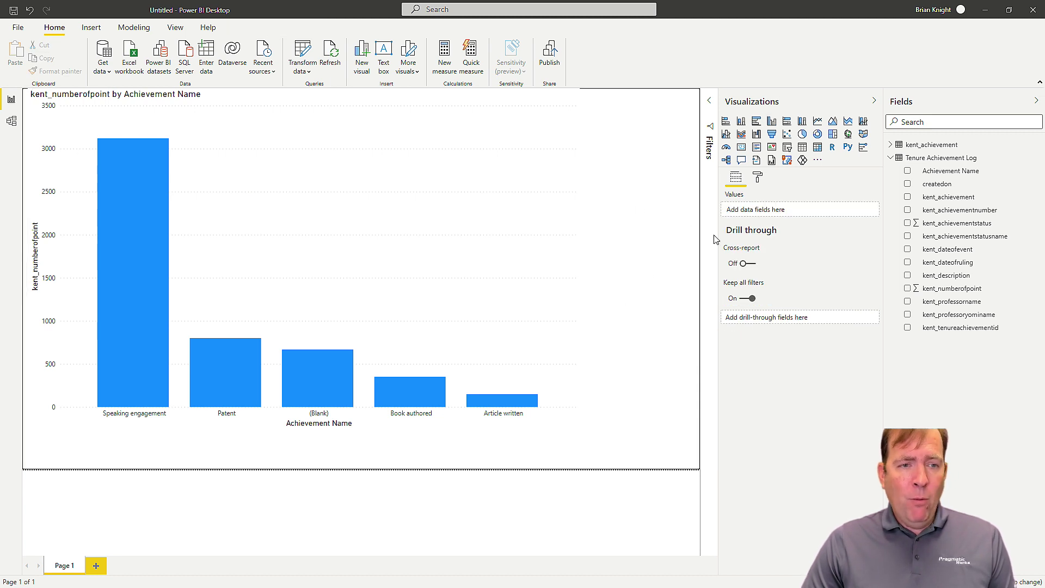
pyautogui.click(758, 180)
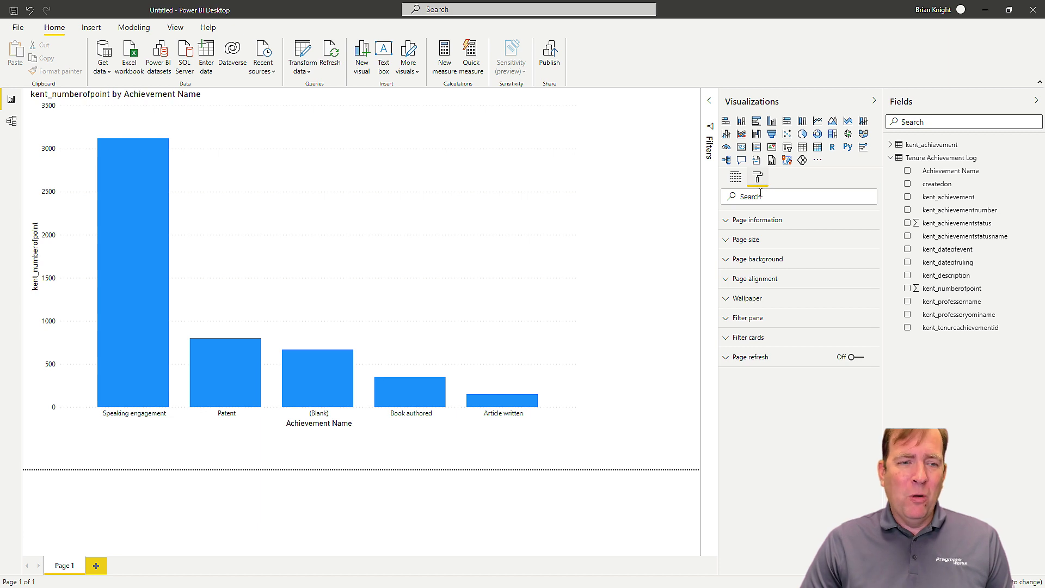
pyautogui.click(854, 360)
pyautogui.click(727, 363)
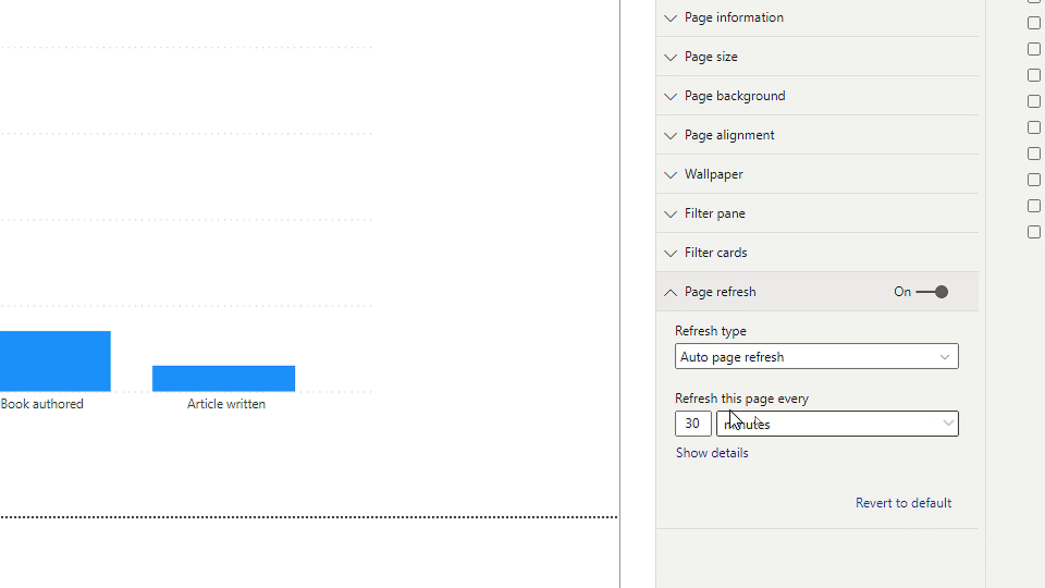
pyautogui.doubleClick(694, 423)
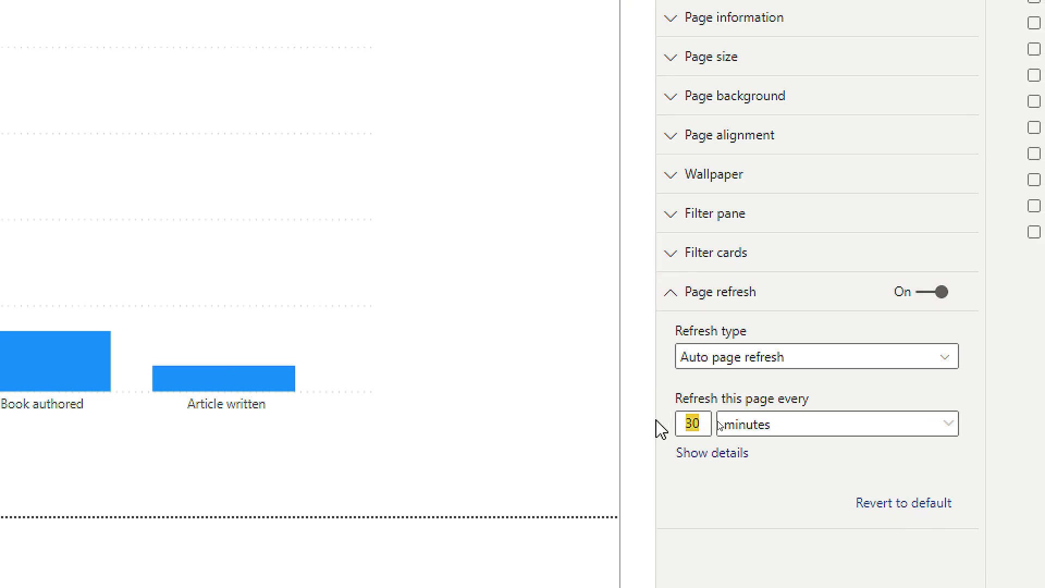
pyautogui.write('5')
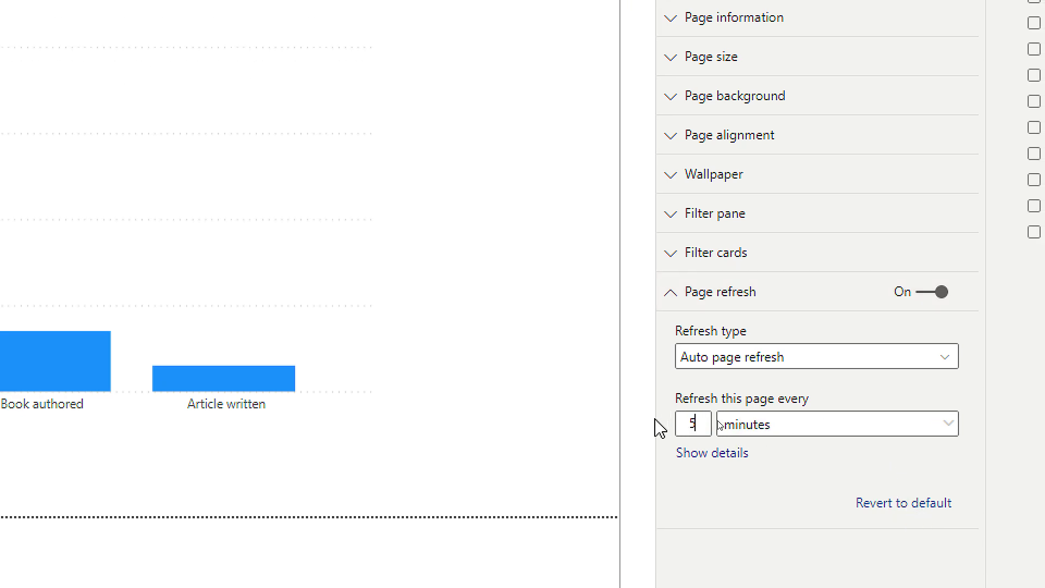
pyautogui.click(759, 430)
pyautogui.click(754, 454)
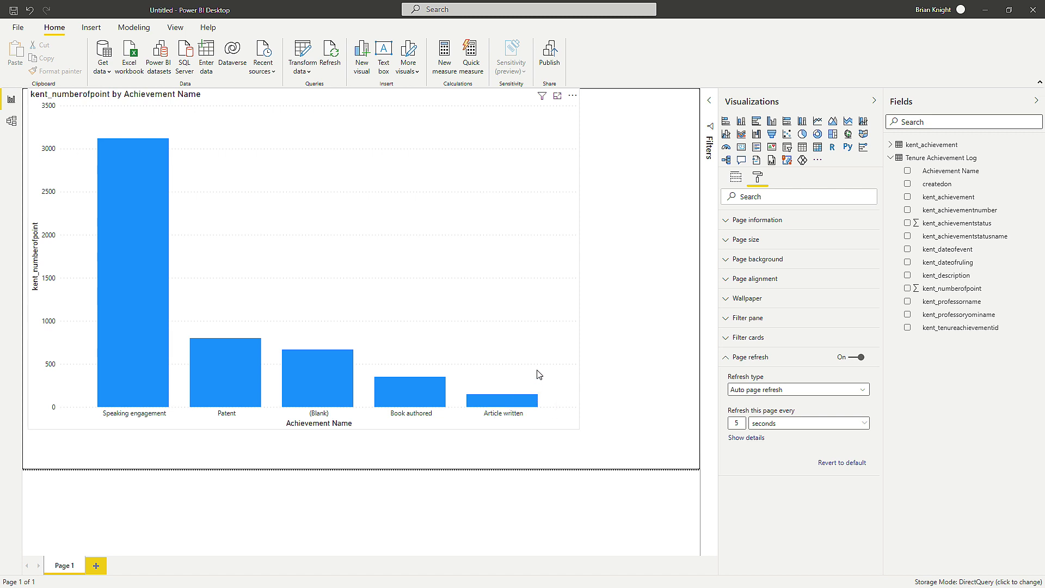
# Step: In the Tenure Teacher Tracker App, start a new request for the Article written achievement
pyautogui.hotkey('alt', 'Tab')
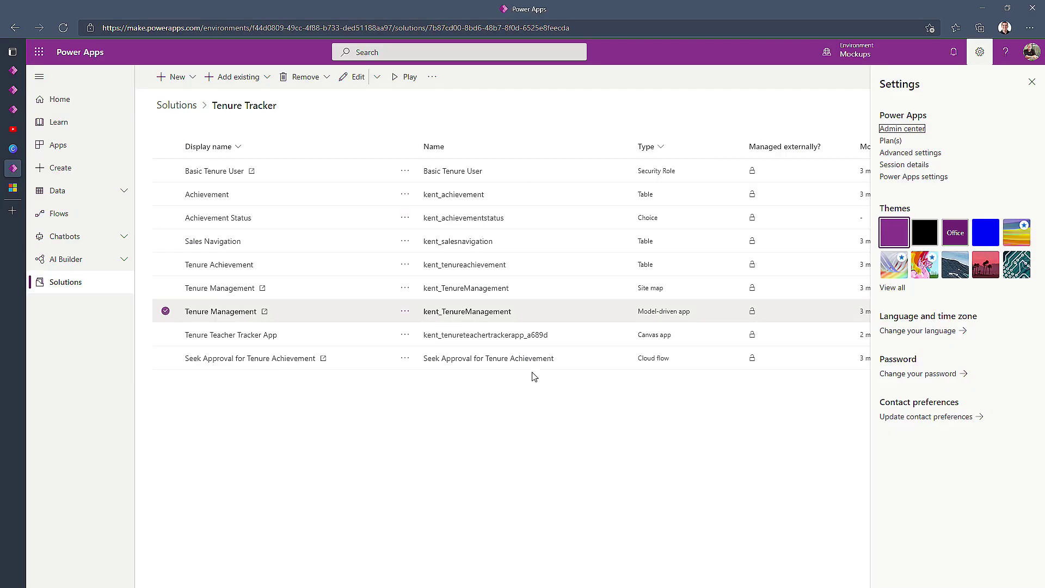
pyautogui.moveTo(3, 148)
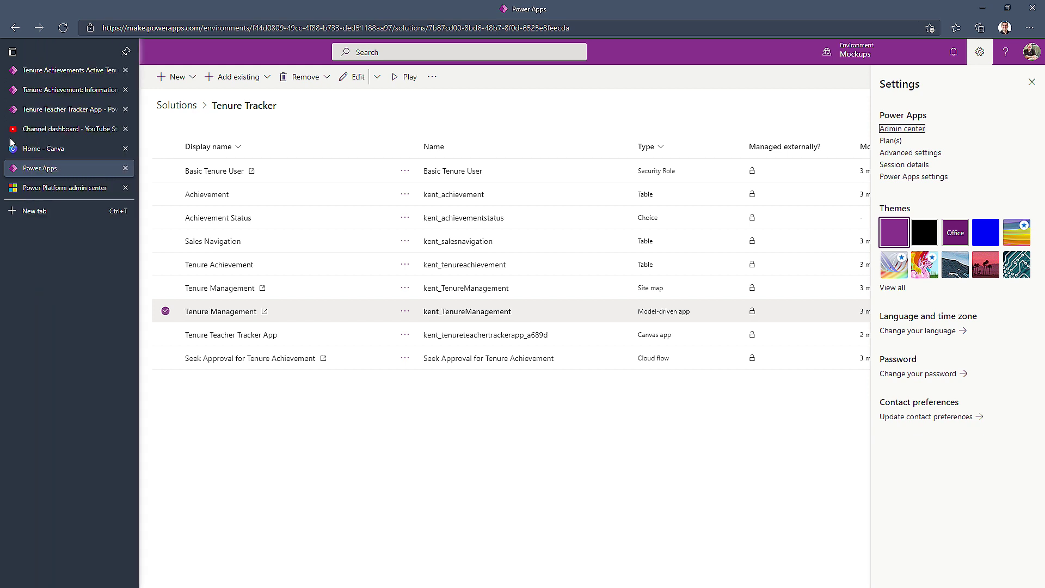
pyautogui.click(31, 109)
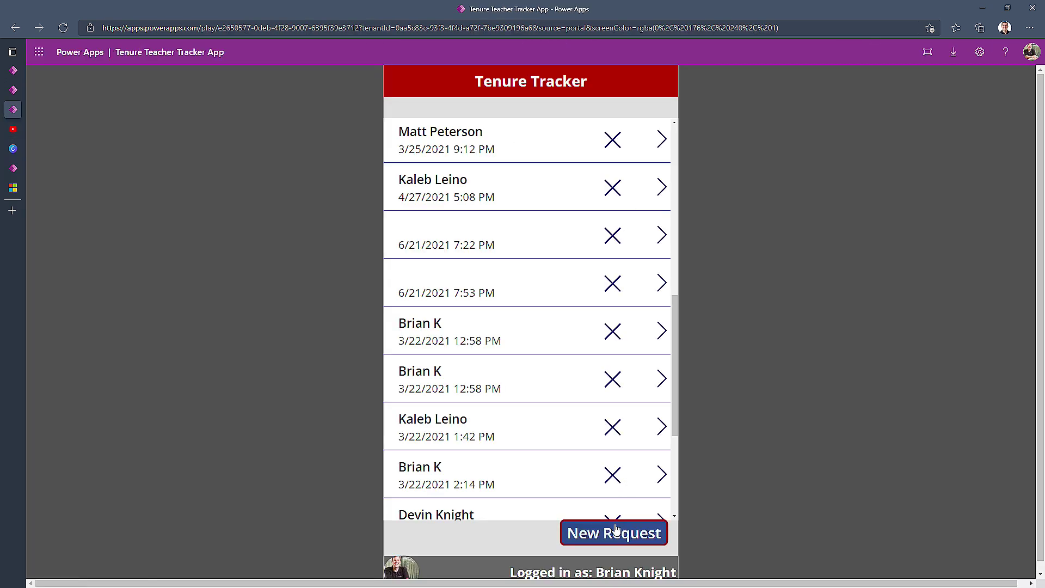
pyautogui.click(583, 531)
pyautogui.click(497, 153)
pyautogui.click(488, 246)
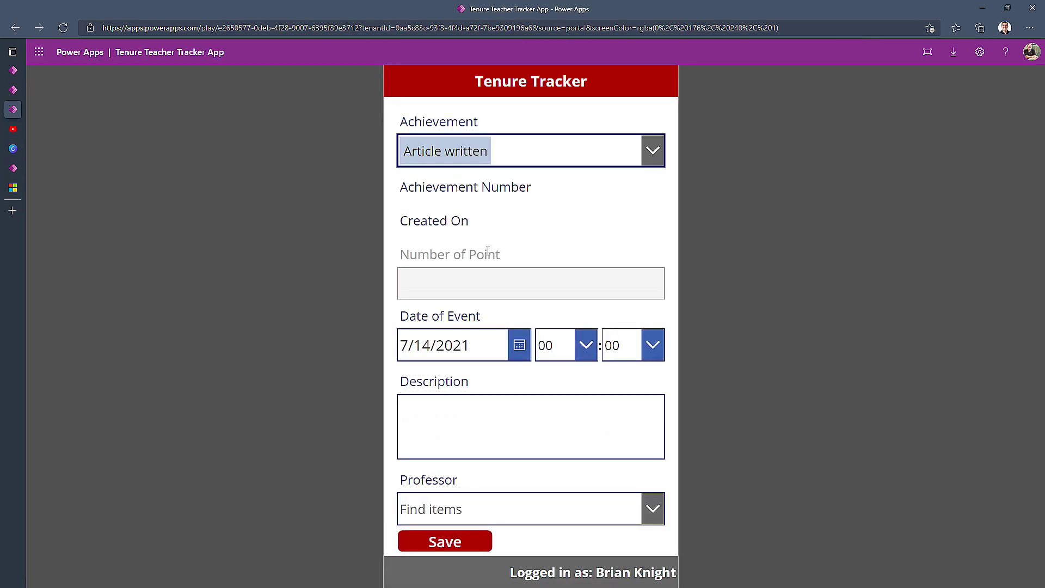
# Step: Enter description 'sffdfd', choose a professor, save the request, and go to Tenure Management
pyautogui.click(450, 415)
pyautogui.write('sffdfd')
pyautogui.click(479, 514)
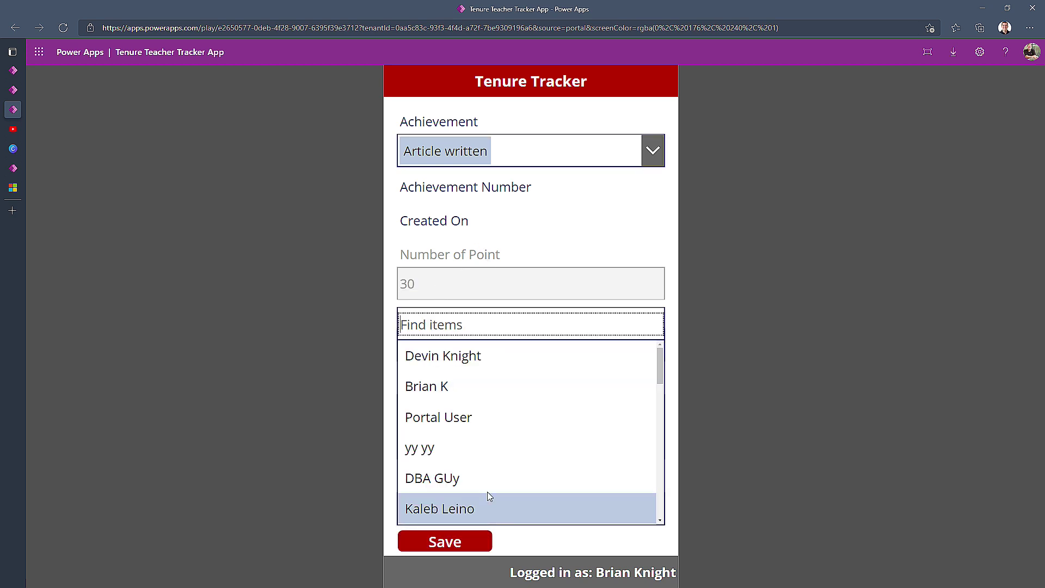
pyautogui.click(443, 388)
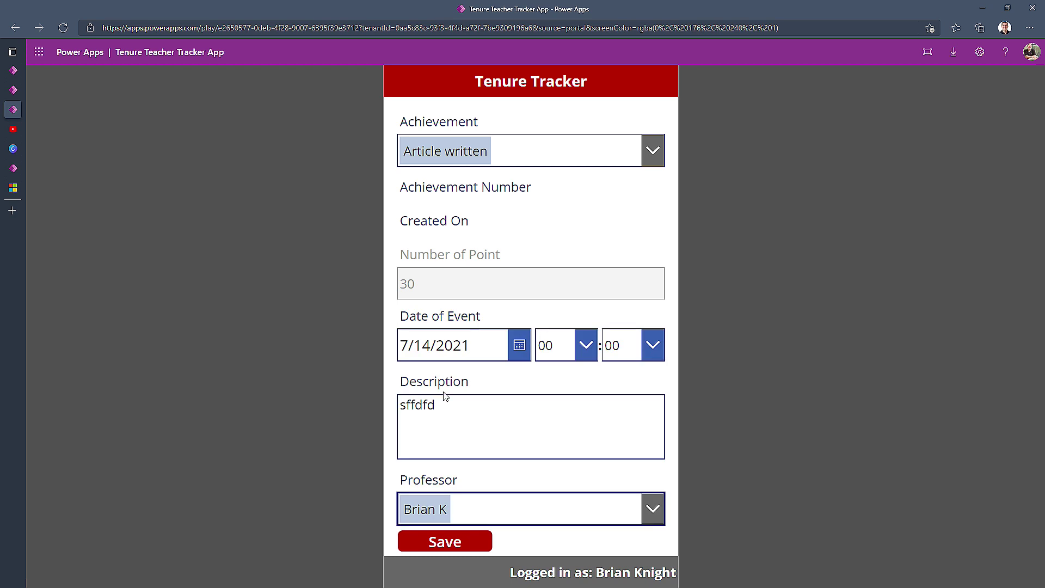
pyautogui.click(455, 542)
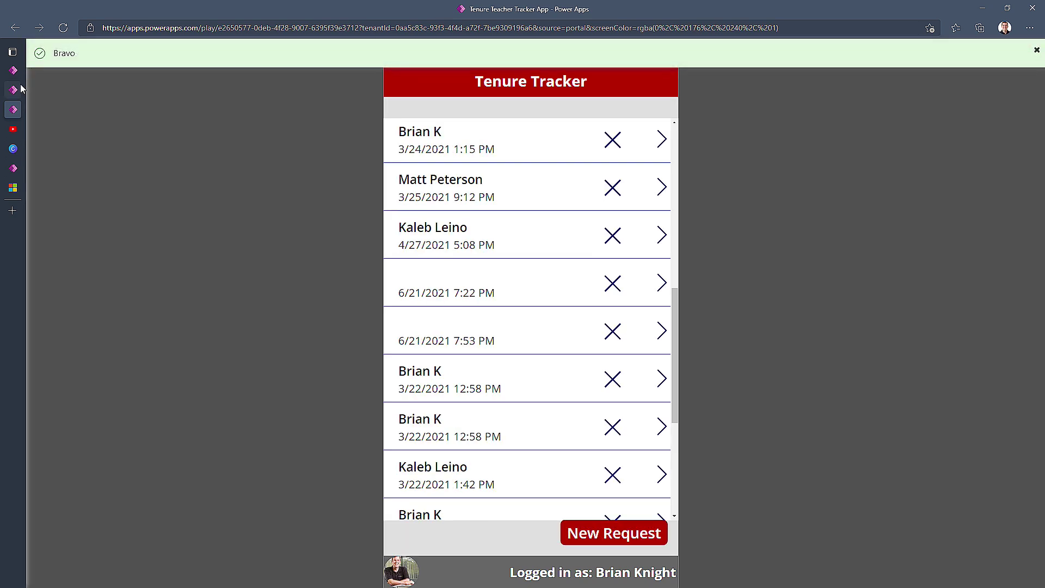
pyautogui.click(13, 88)
# Step: Refresh Active Tenure Achievements, then edit and save record 1028's Number of Point
pyautogui.click(16, 70)
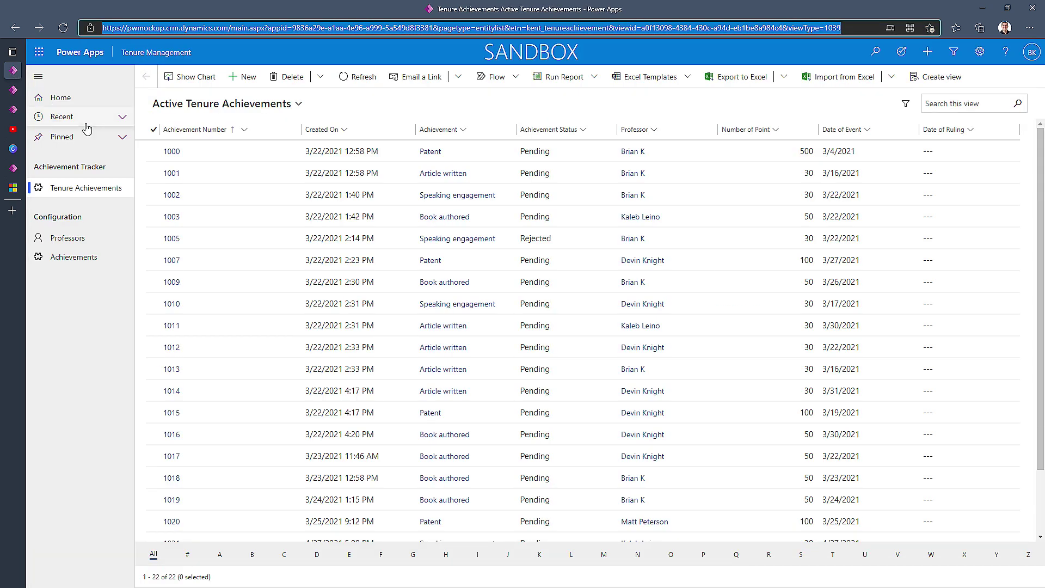
pyautogui.click(360, 80)
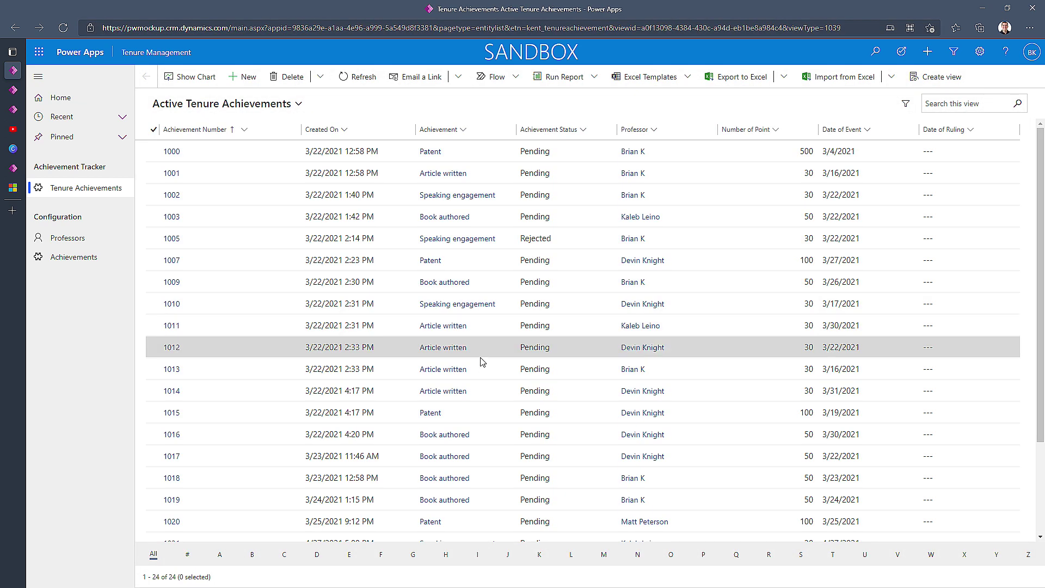
pyautogui.scroll(-3, 474, 392)
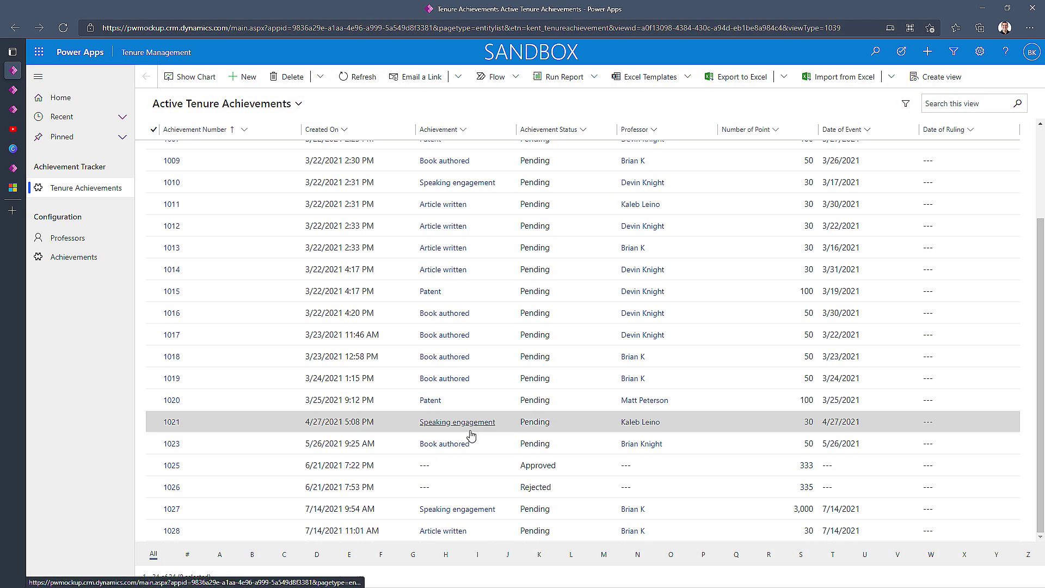
pyautogui.click(171, 531)
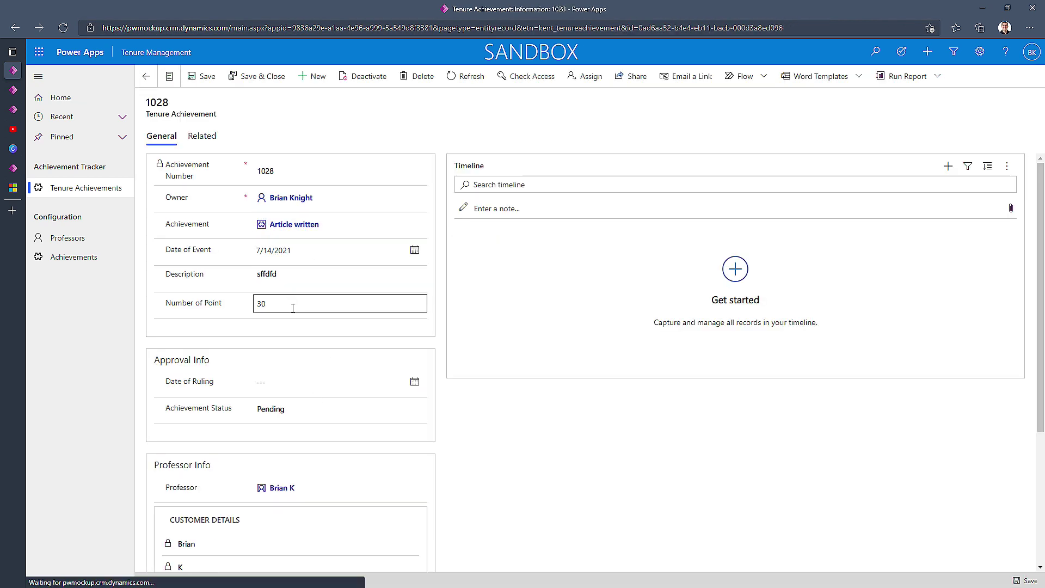
pyautogui.click(293, 308)
pyautogui.write('500')
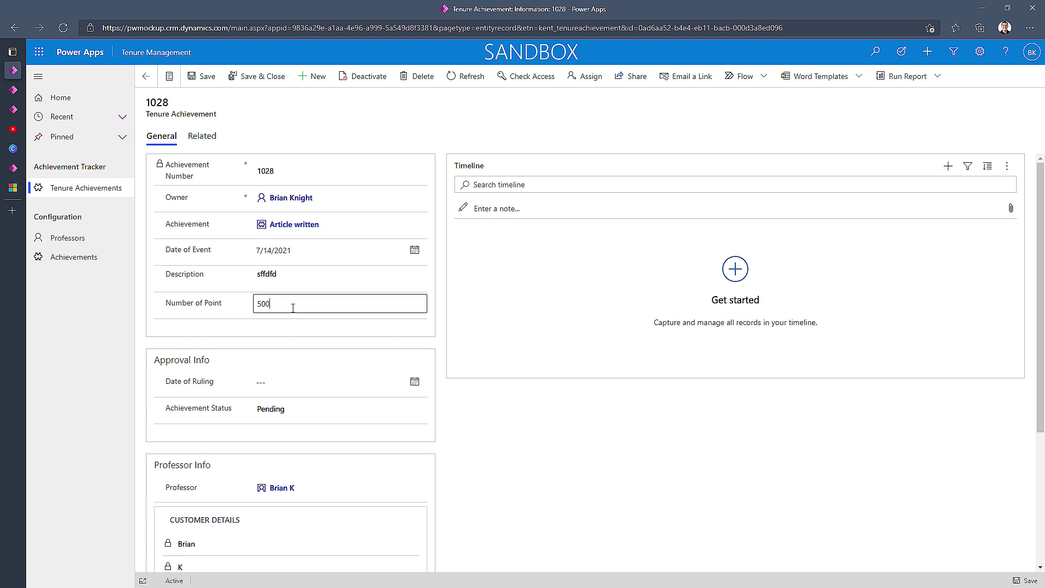
pyautogui.click(242, 77)
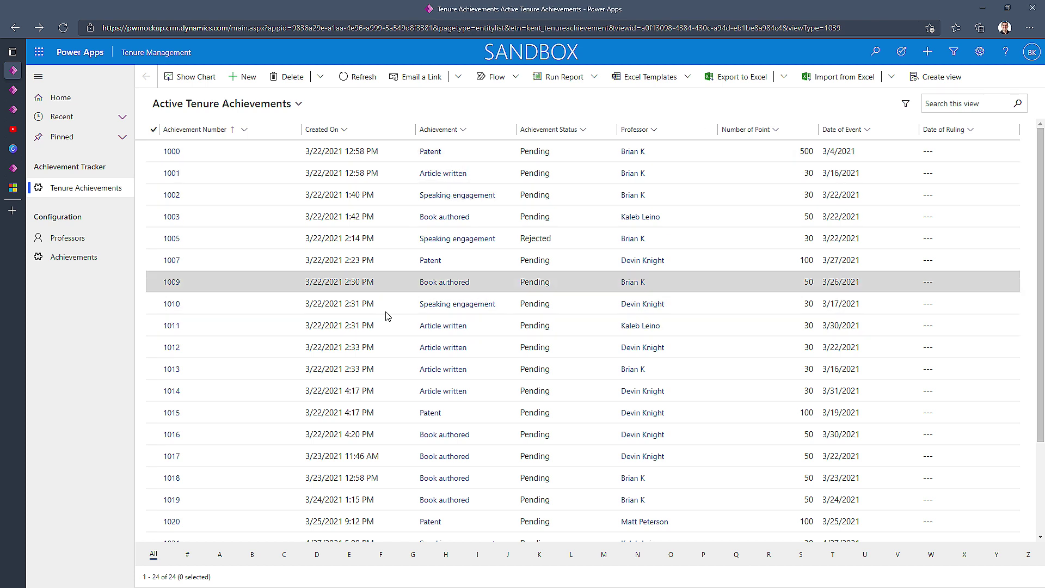
# Step: Reopen record 1028, set Number of Point to 5000, and save it
pyautogui.scroll(-2, 337, 464)
pyautogui.click(172, 530)
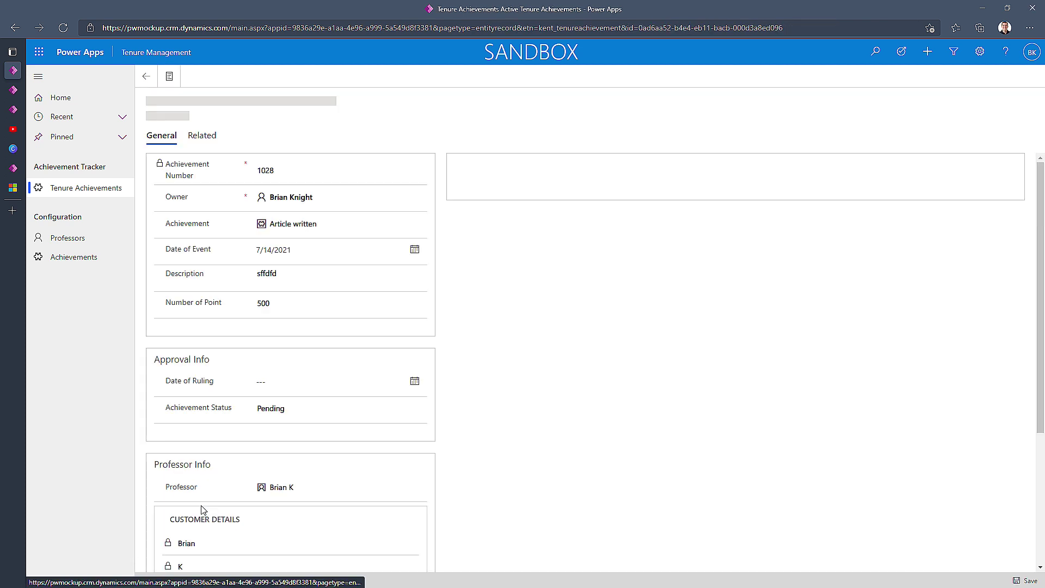
pyautogui.click(289, 303)
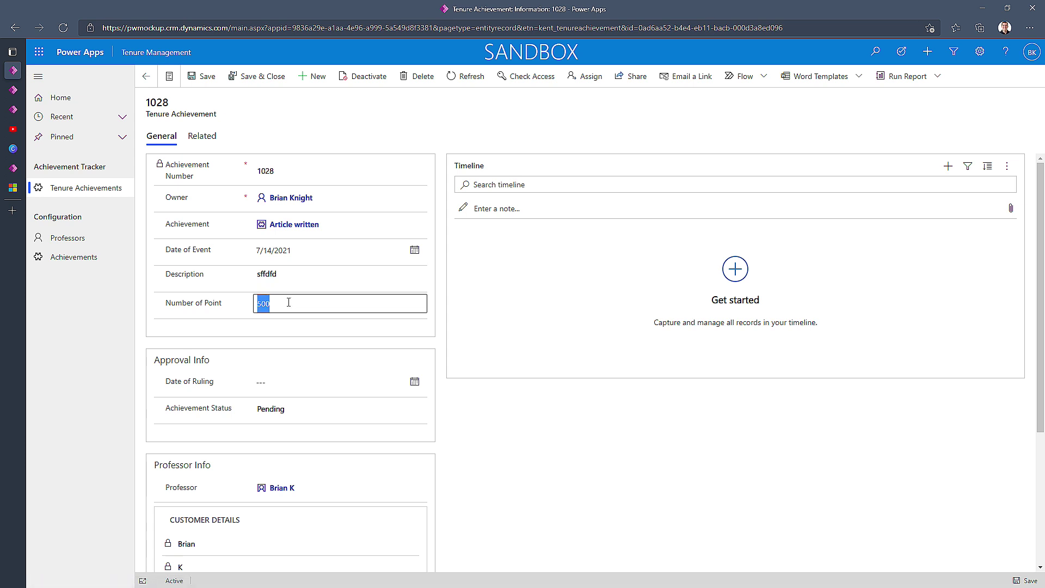
pyautogui.write('50')
pyautogui.click(266, 84)
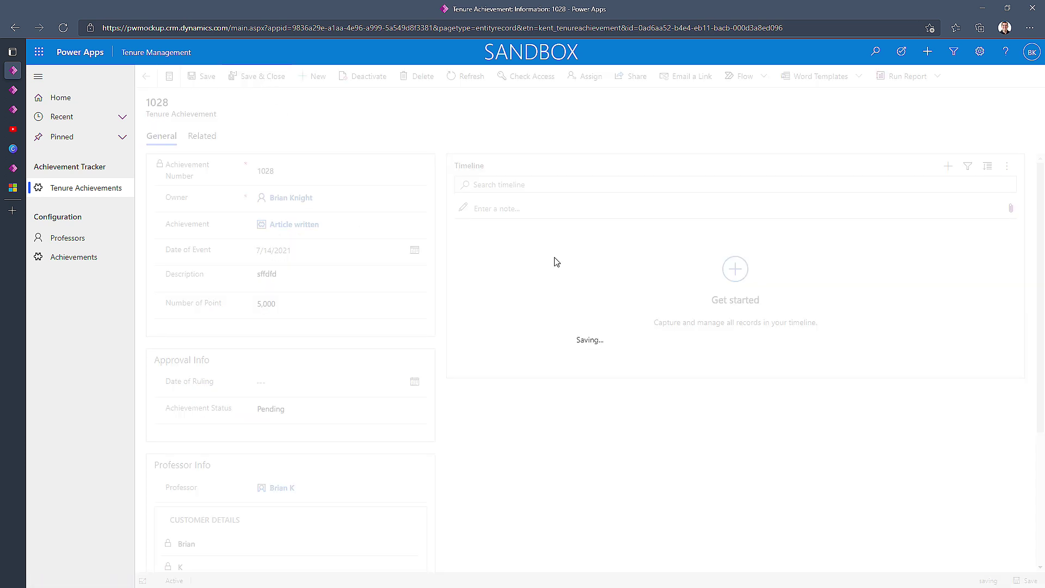
pyautogui.hotkey('alt', 'Tab')
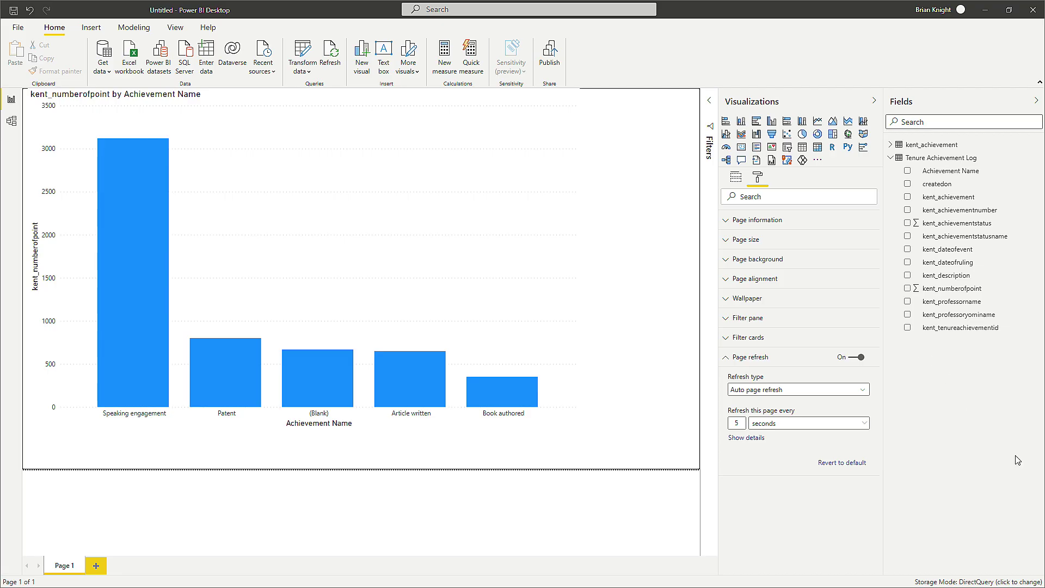